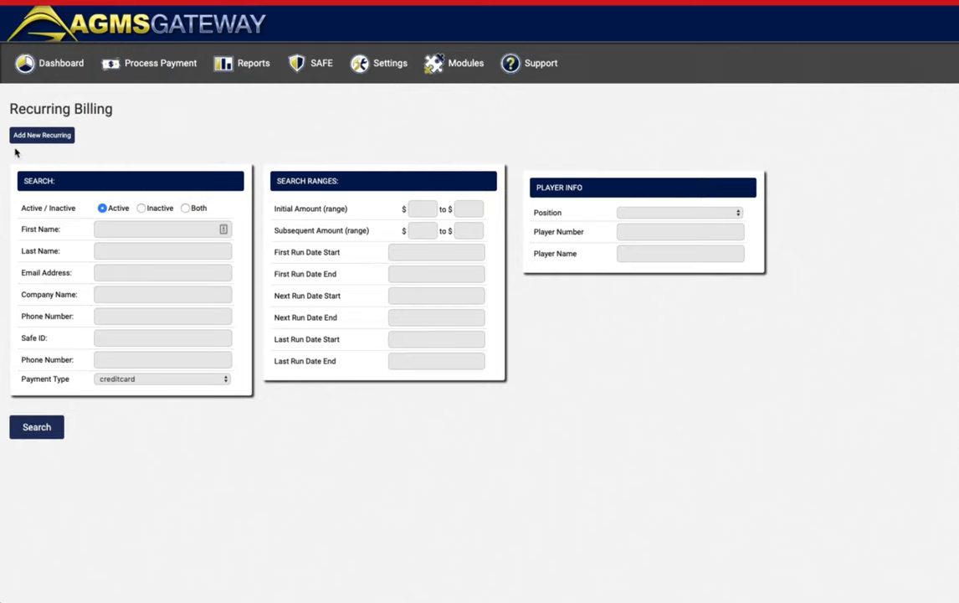
Start a new recurring billing plan from the Recurring Billing page.
{"action": "left_click", "coordinate": [45, 135]}
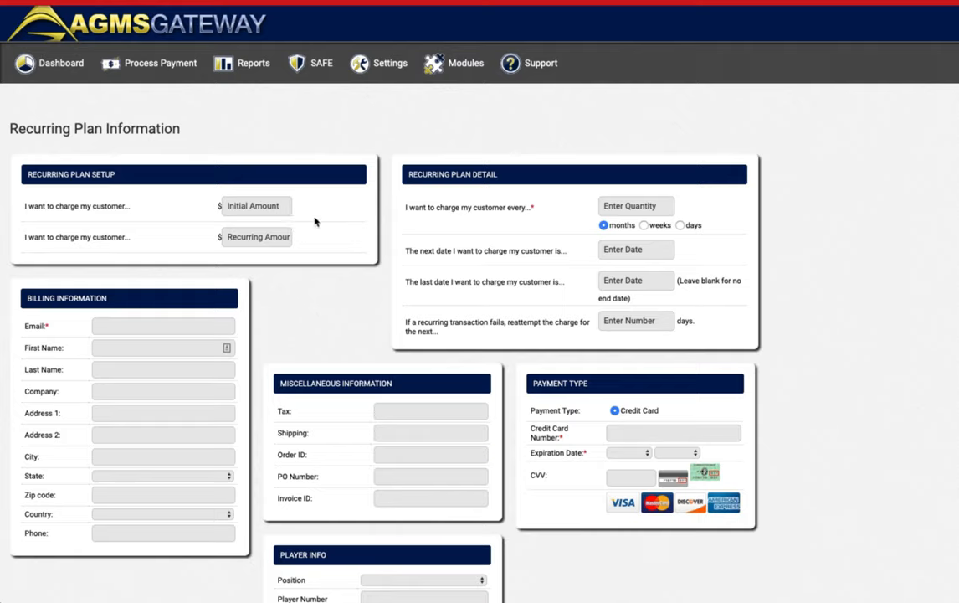
Enter 10.00 as the initial amount and 25.00 as the recurring amount.
{"action": "left_click", "coordinate": [238, 209]}
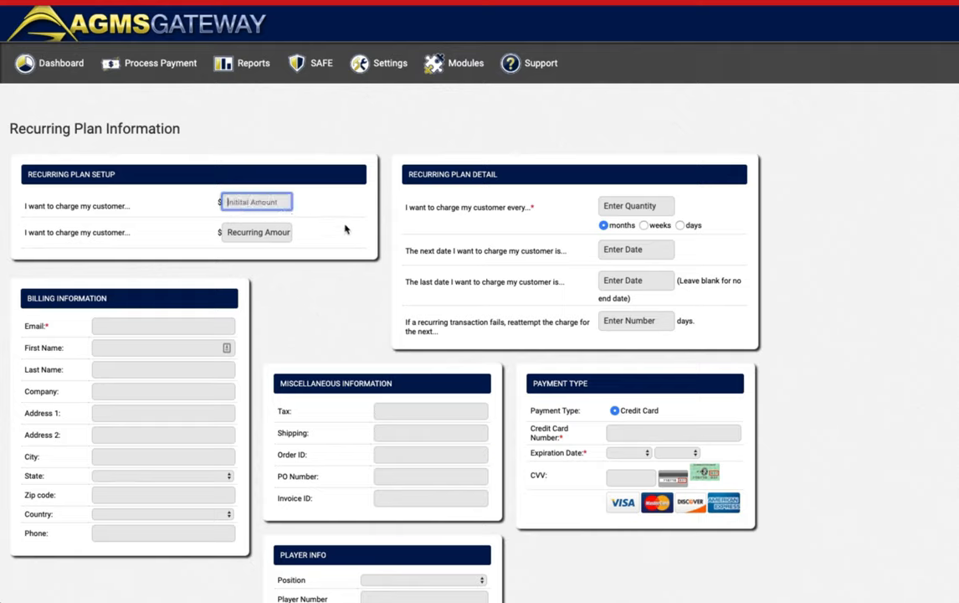
{"action": "type", "text": "10"}
{"action": "left_click", "coordinate": [84, 220]}
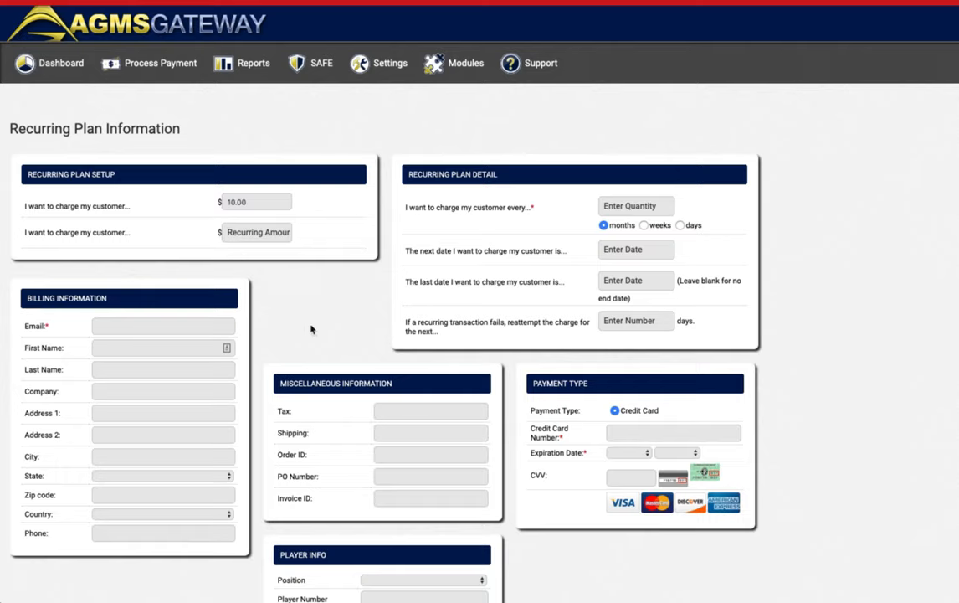
{"action": "left_click", "coordinate": [256, 230]}
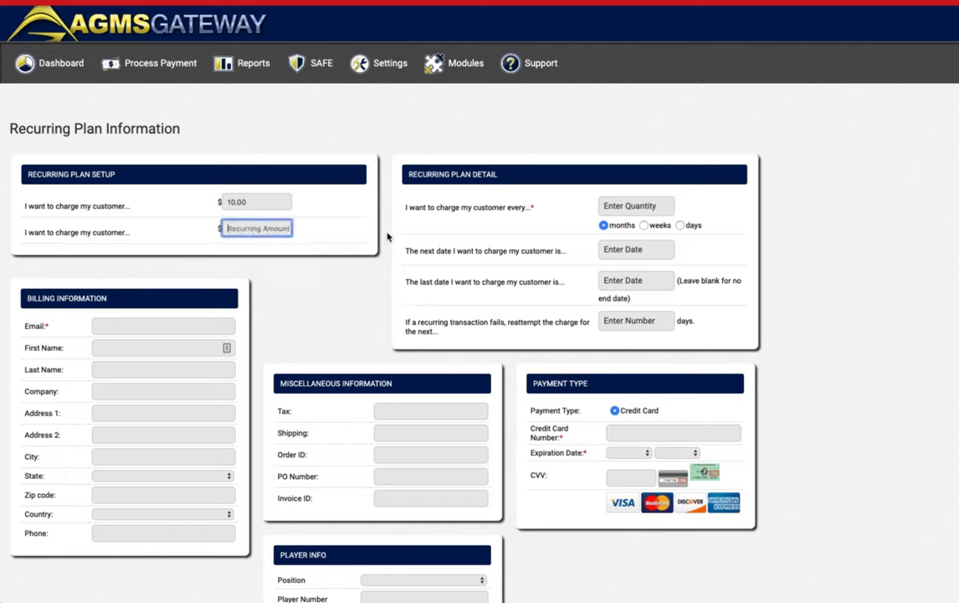
{"action": "type", "text": "25"}
{"action": "left_click_drag", "start_coordinate": [261, 201], "coordinate": [207, 206]}
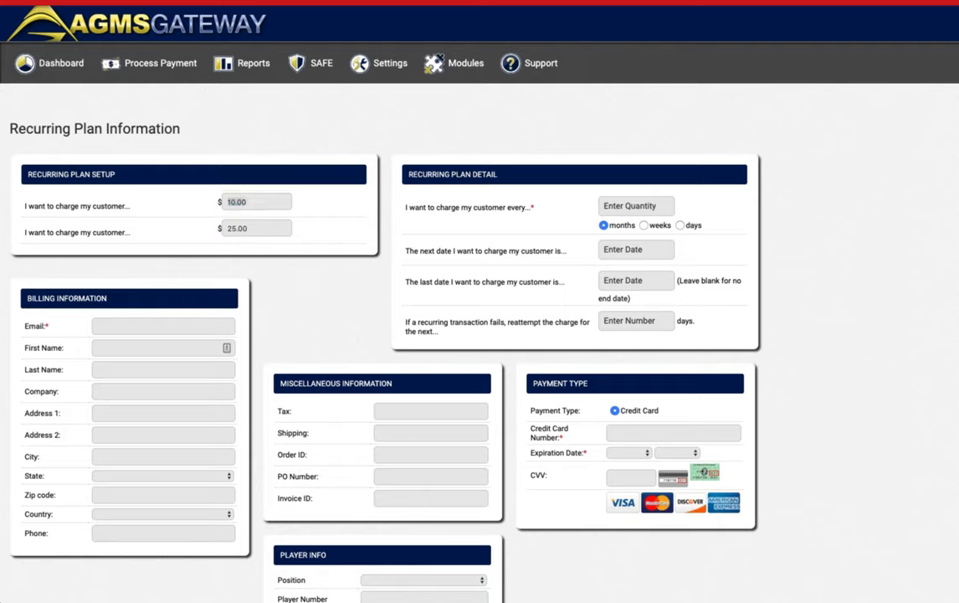
{"action": "left_click", "coordinate": [98, 128]}
{"action": "left_click_drag", "start_coordinate": [10, 128], "coordinate": [191, 132]}
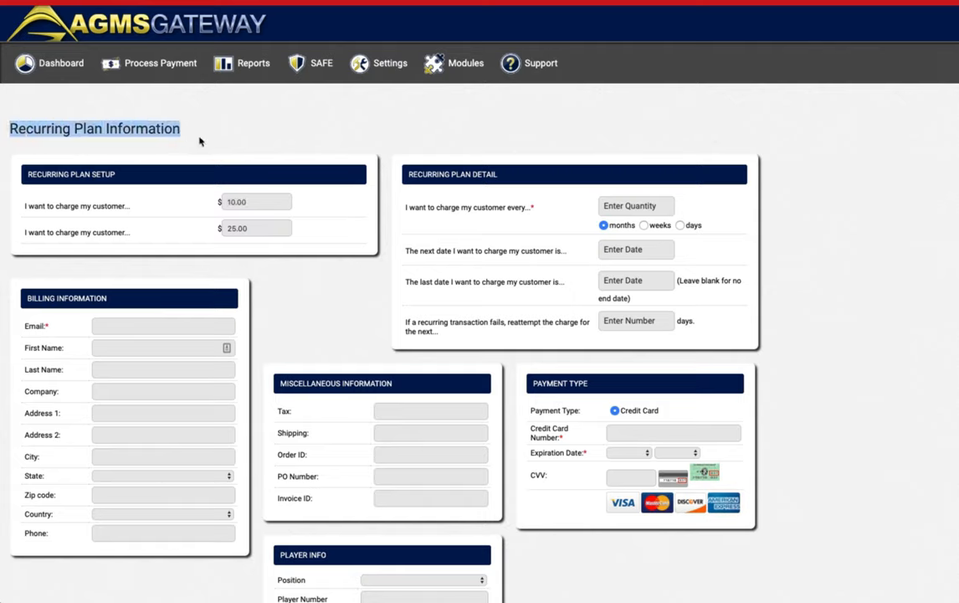
{"action": "left_click", "coordinate": [242, 232]}
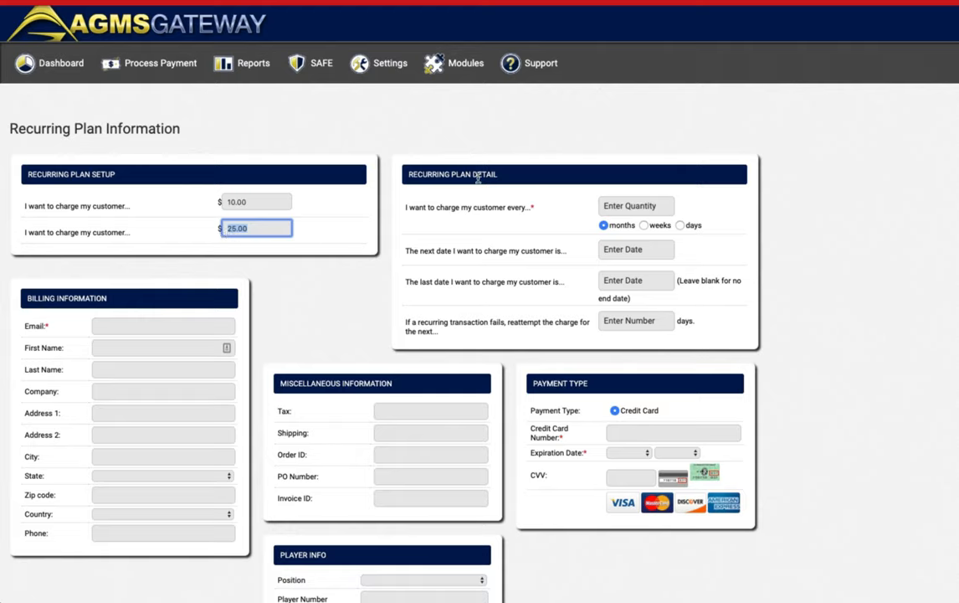
Charge the customer every 1 month, with the next charge on August 1, 2019.
{"action": "triple_click", "coordinate": [514, 176]}
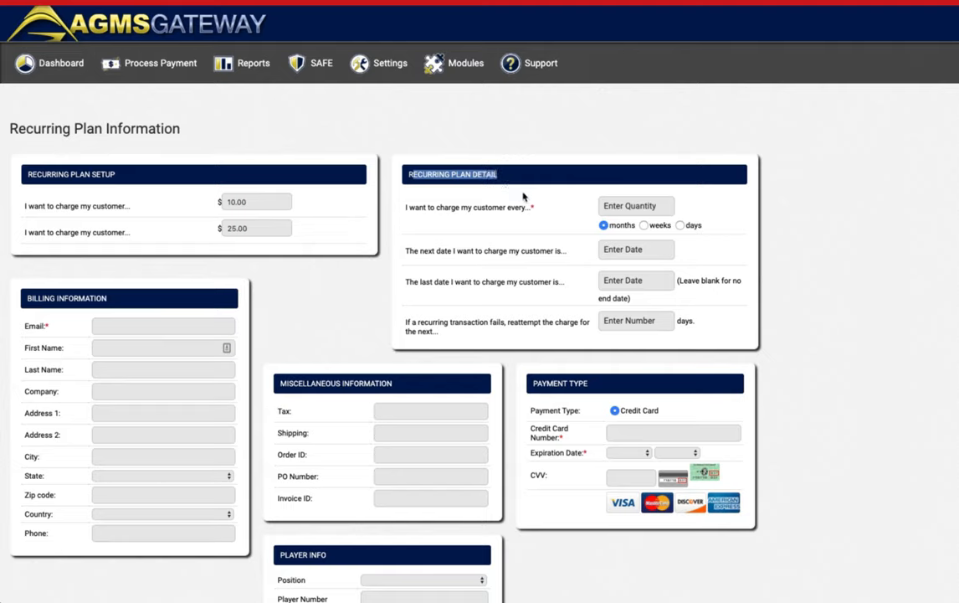
{"action": "left_click", "coordinate": [462, 210]}
{"action": "left_click", "coordinate": [633, 207]}
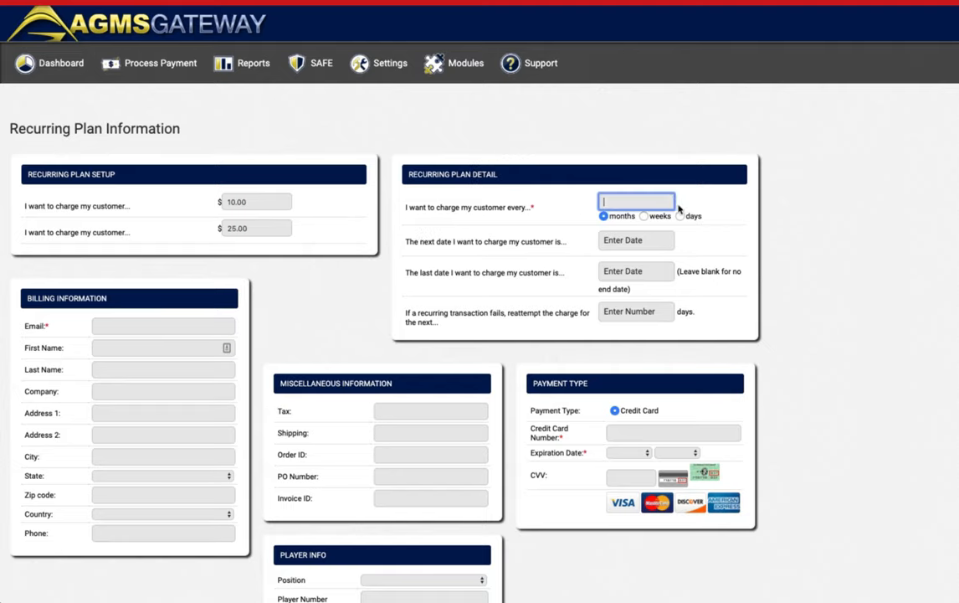
{"action": "left_click", "coordinate": [823, 210]}
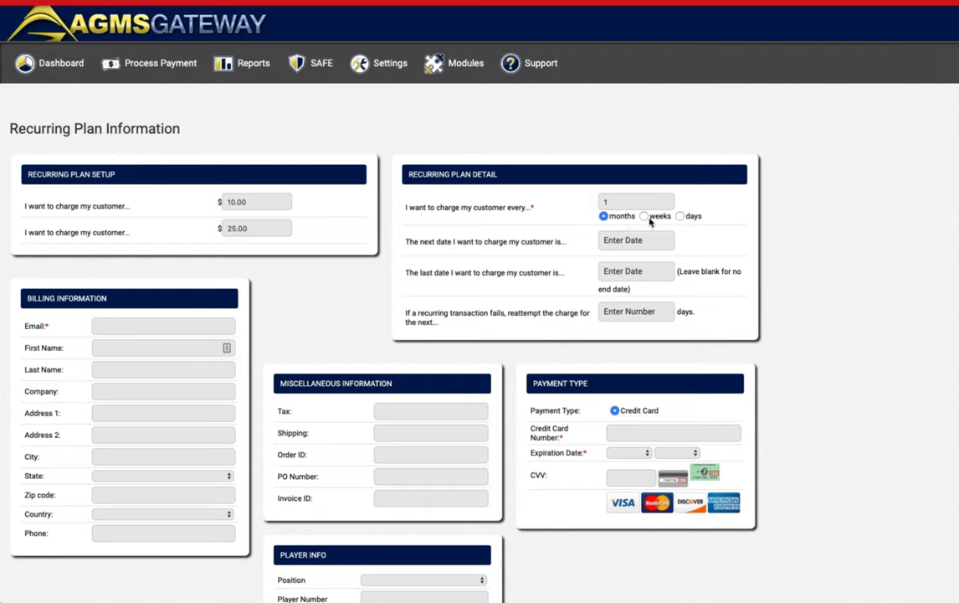
{"action": "left_click", "coordinate": [596, 204]}
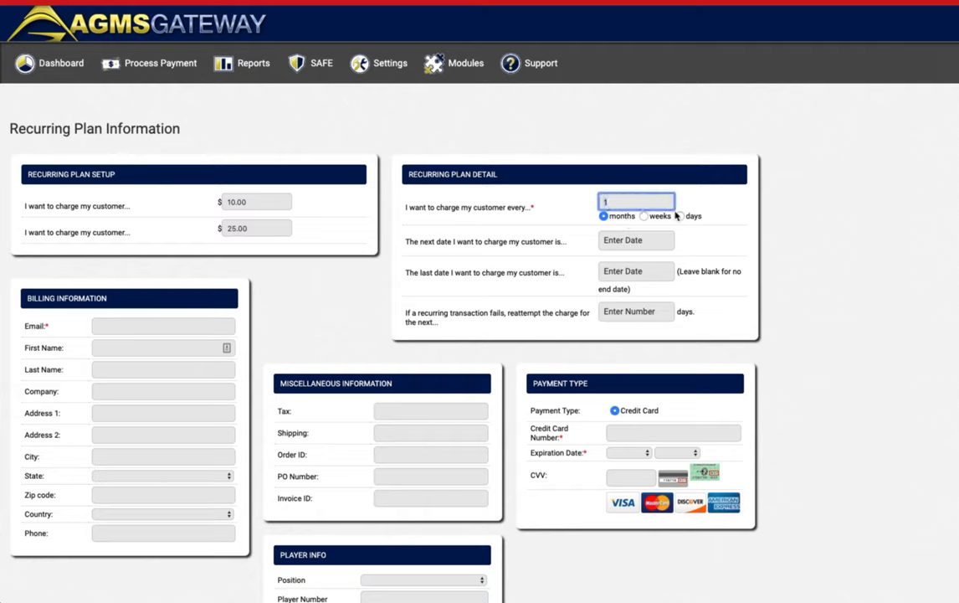
{"action": "left_click", "coordinate": [644, 216]}
{"action": "left_click", "coordinate": [601, 200]}
{"action": "left_click", "coordinate": [604, 216]}
{"action": "left_click", "coordinate": [636, 239]}
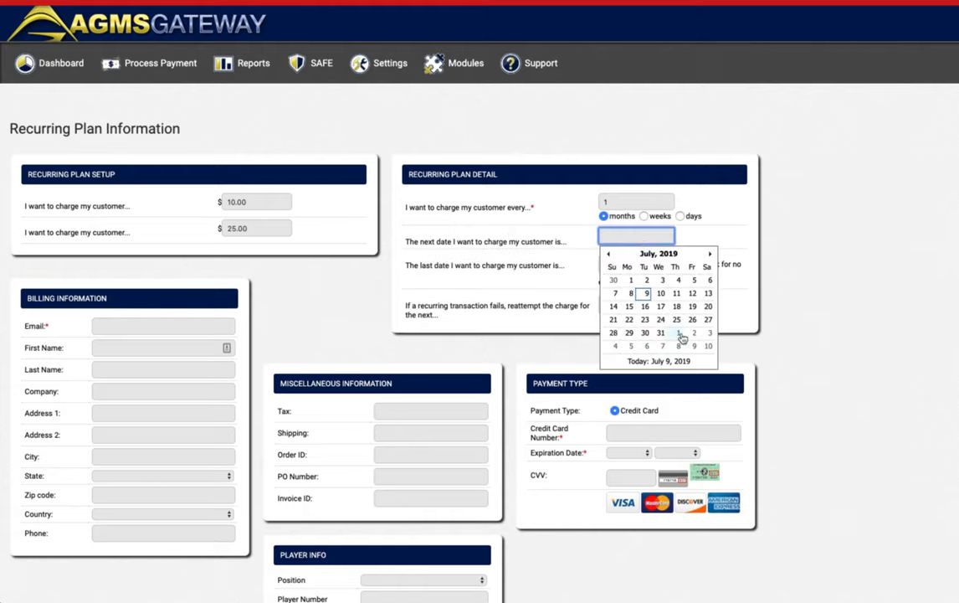
{"action": "left_click", "coordinate": [679, 334]}
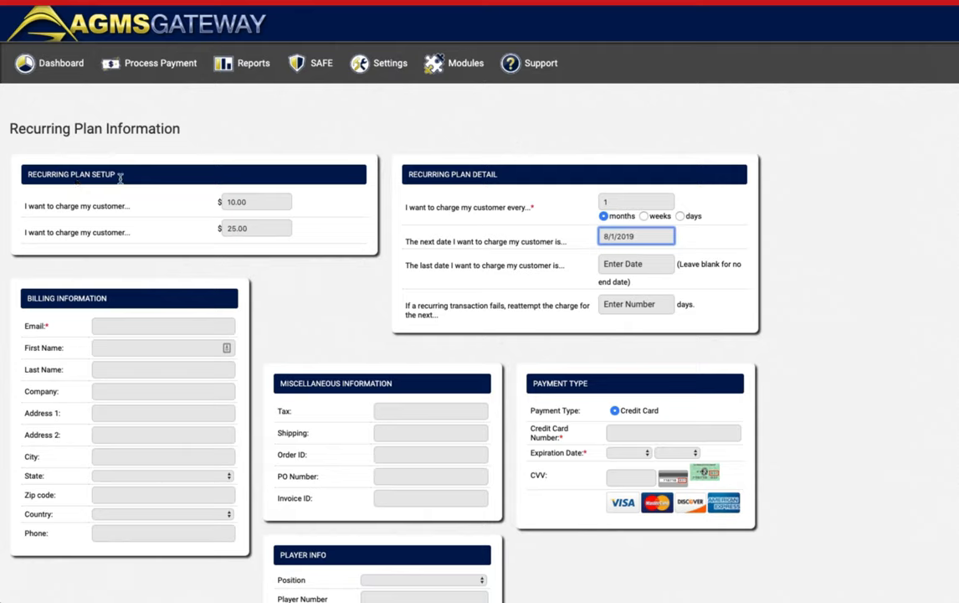
Leave the end date blank and set failed charges to retry after 2 days.
{"action": "left_click_drag", "start_coordinate": [249, 203], "coordinate": [226, 205]}
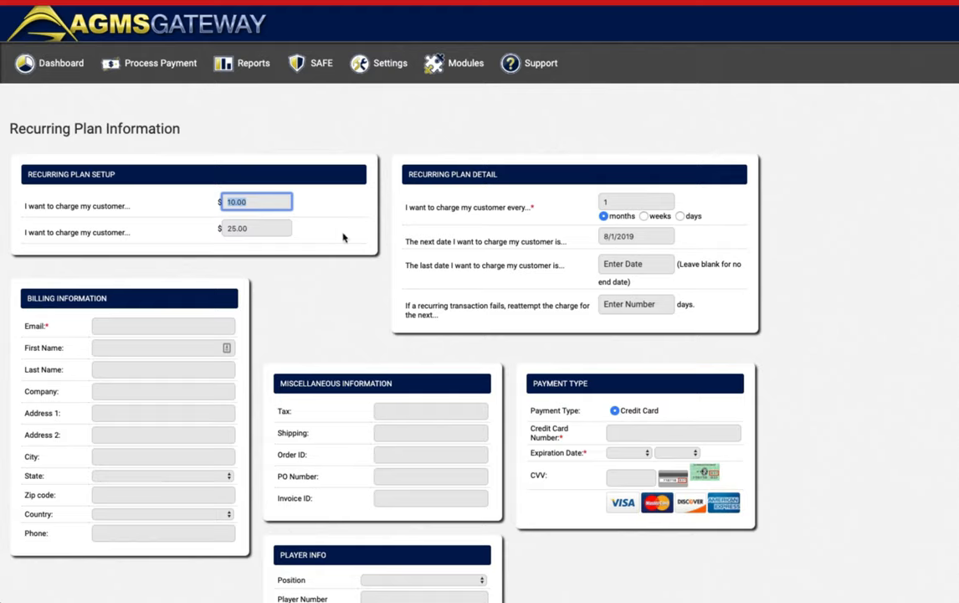
{"action": "left_click_drag", "start_coordinate": [267, 233], "coordinate": [219, 227]}
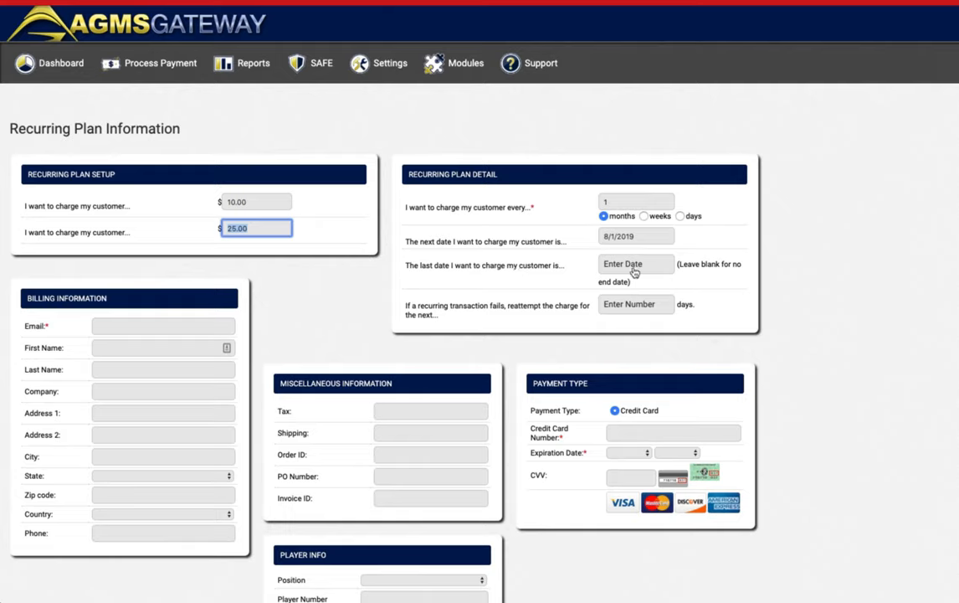
{"action": "left_click", "coordinate": [687, 266]}
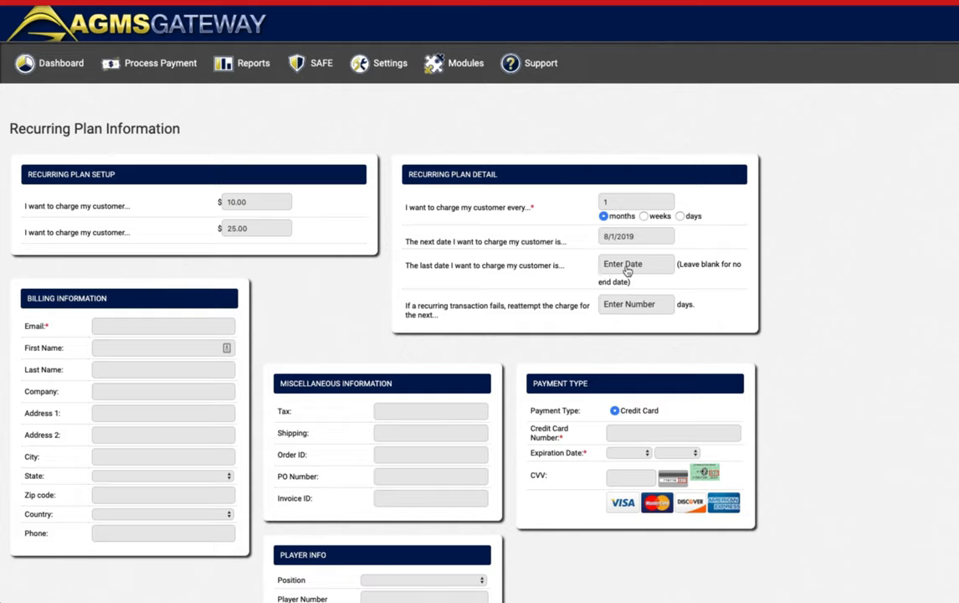
{"action": "left_click_drag", "start_coordinate": [678, 264], "coordinate": [728, 284]}
{"action": "left_click", "coordinate": [726, 283]}
{"action": "left_click", "coordinate": [664, 308]}
{"action": "left_click_drag", "start_coordinate": [257, 227], "coordinate": [214, 231]}
{"action": "left_click", "coordinate": [254, 233]}
{"action": "left_click", "coordinate": [255, 233]}
{"action": "left_click_drag", "start_coordinate": [255, 233], "coordinate": [231, 235]}
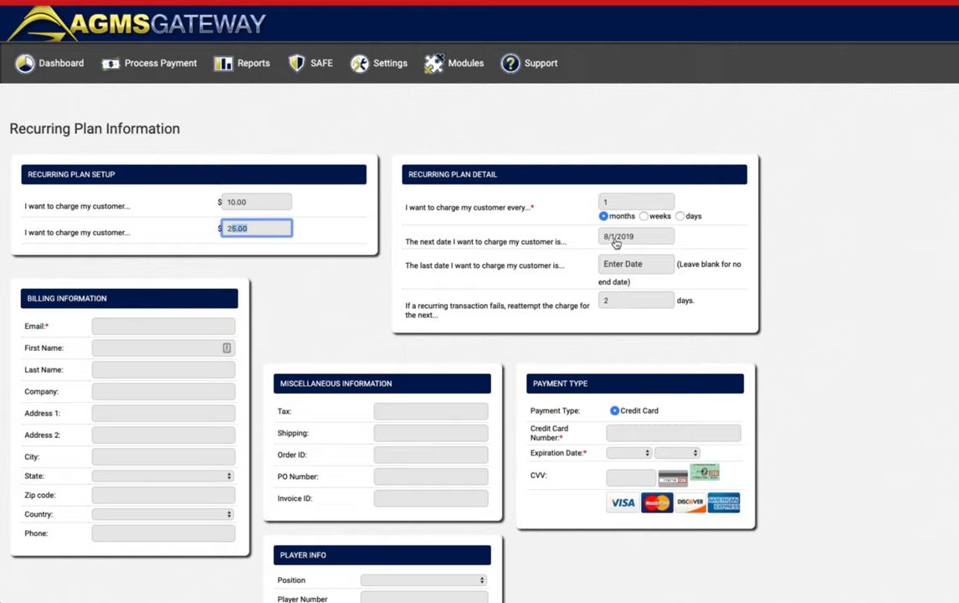
{"action": "left_click", "coordinate": [260, 236]}
{"action": "scroll", "coordinate": [370, 301], "scroll_direction": "down", "scroll_amount": 3}
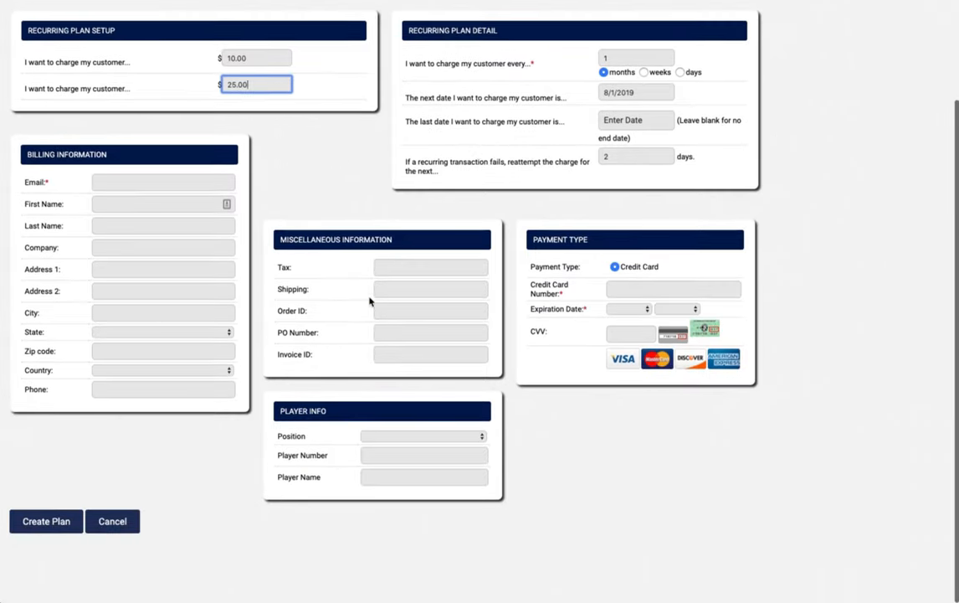
{"action": "scroll", "coordinate": [369, 306], "scroll_direction": "up", "scroll_amount": 3}
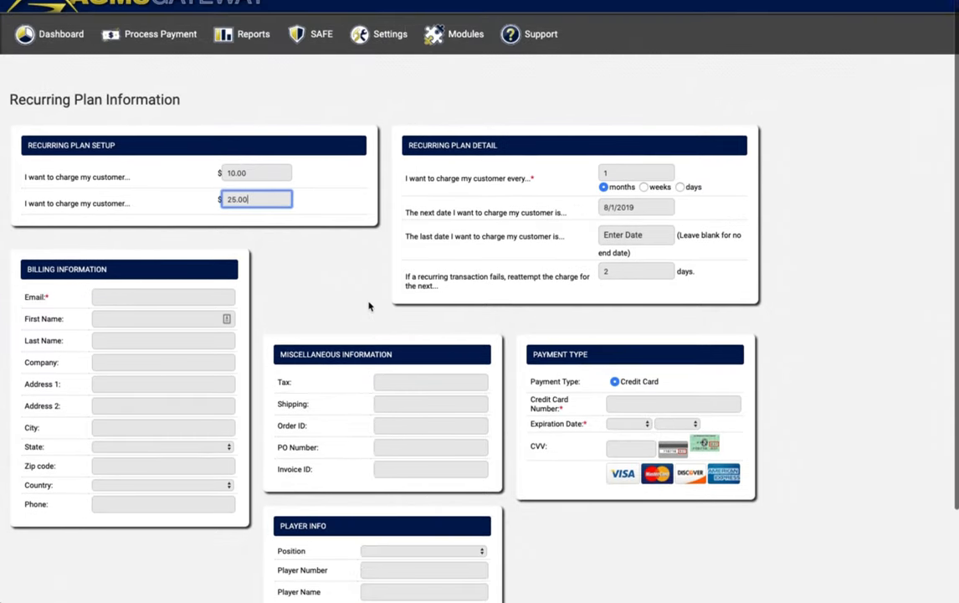
{"action": "scroll", "coordinate": [369, 307], "scroll_direction": "down", "scroll_amount": 1}
{"action": "scroll", "coordinate": [369, 306], "scroll_direction": "down", "scroll_amount": 1}
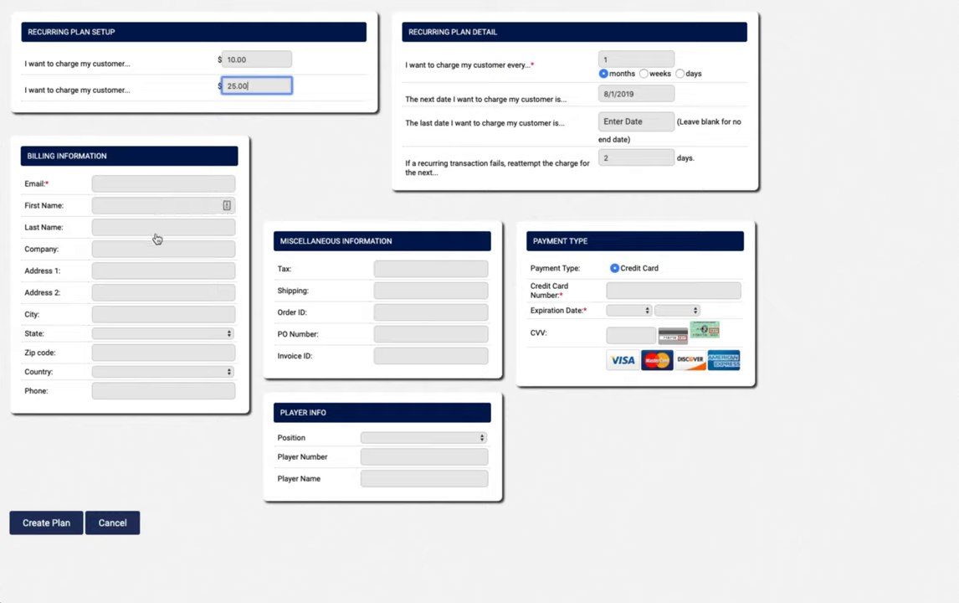
{"action": "left_click", "coordinate": [48, 186]}
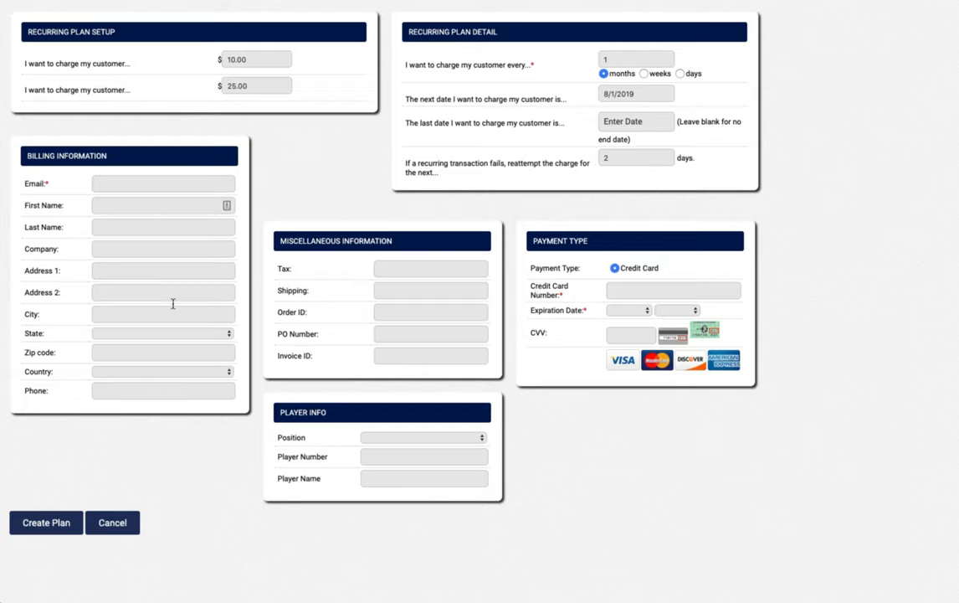
{"action": "scroll", "coordinate": [299, 187], "scroll_direction": "up", "scroll_amount": 3}
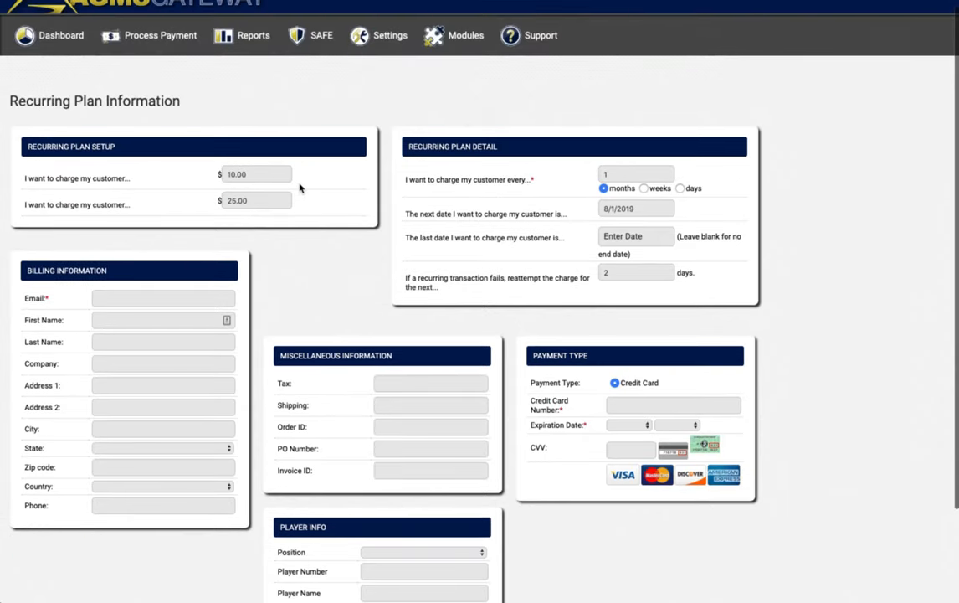
{"action": "mouse_move", "coordinate": [164, 50]}
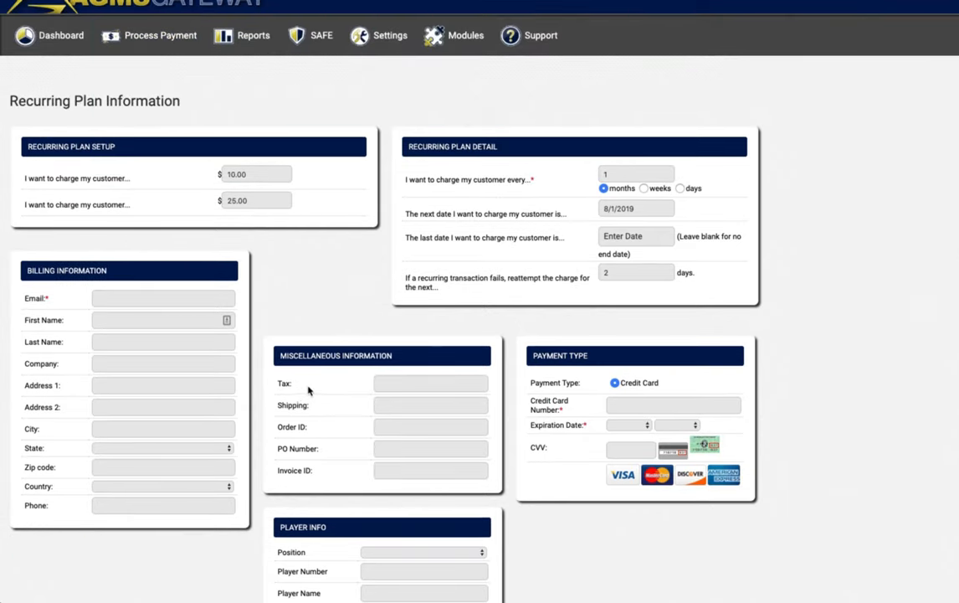
{"action": "scroll", "coordinate": [278, 272], "scroll_direction": "down", "scroll_amount": 1}
Enter the customer's e-mail address, first name and last name in the billing fields.
{"action": "left_click", "coordinate": [188, 251]}
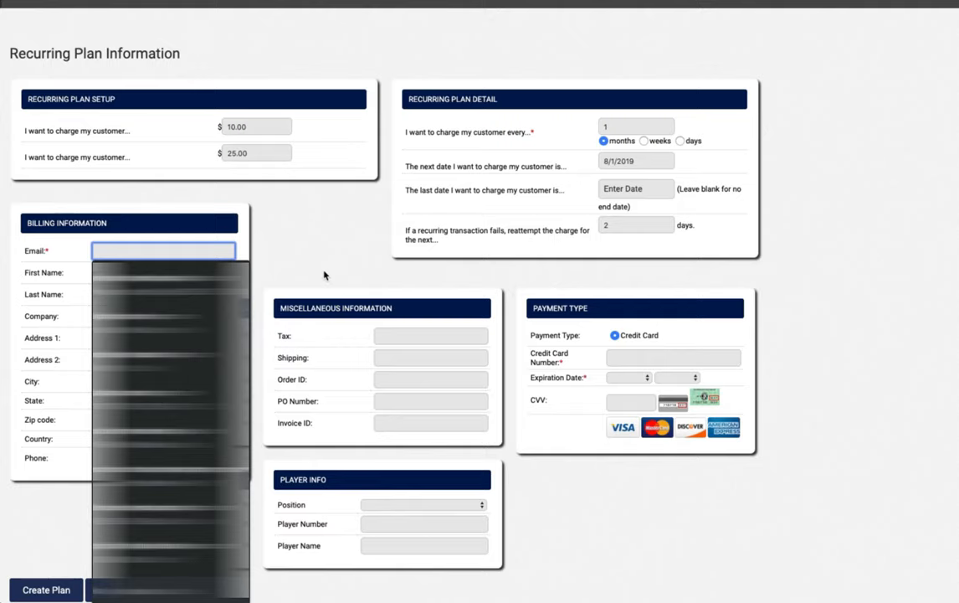
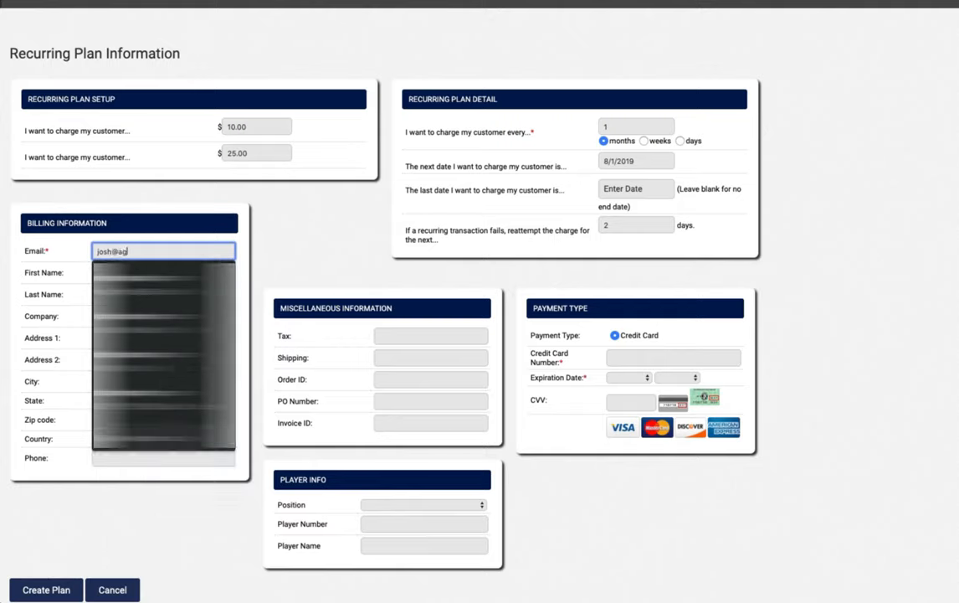
{"action": "key", "text": "Tab"}
{"action": "type", "text": "JOsh"}
{"action": "key", "text": "Tab"}
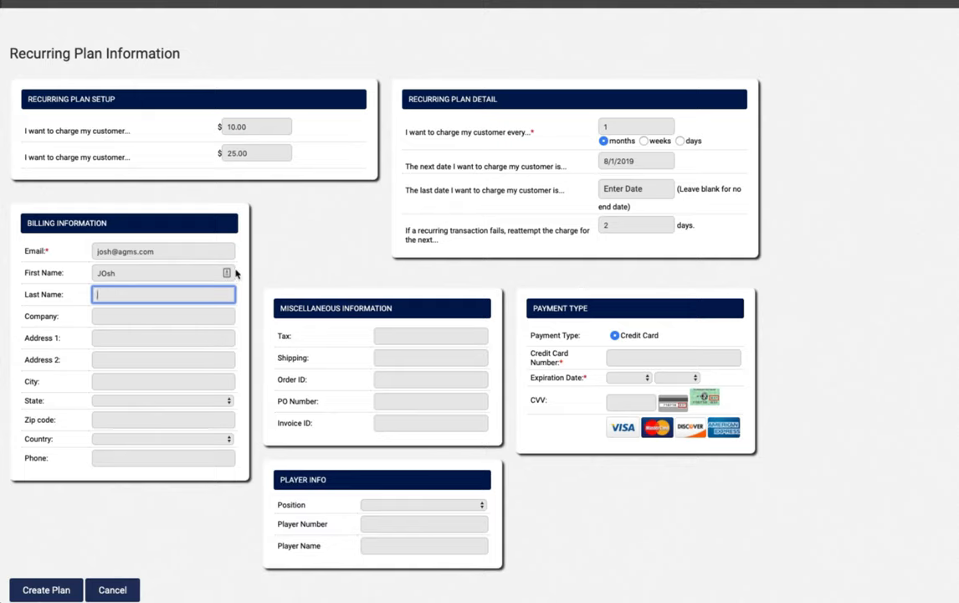
{"action": "key", "text": "shift+Tab"}
{"action": "key", "text": "Tab"}
{"action": "key", "text": "Tab"}
{"action": "key", "text": "Tab"}
{"action": "key", "text": "Tab"}
{"action": "key", "text": "Tab"}
{"action": "key", "text": "Tab"}
{"action": "key", "text": "Tab"}
{"action": "key", "text": "Tab"}
{"action": "key", "text": "Tab"}
{"action": "key", "text": "Tab"}
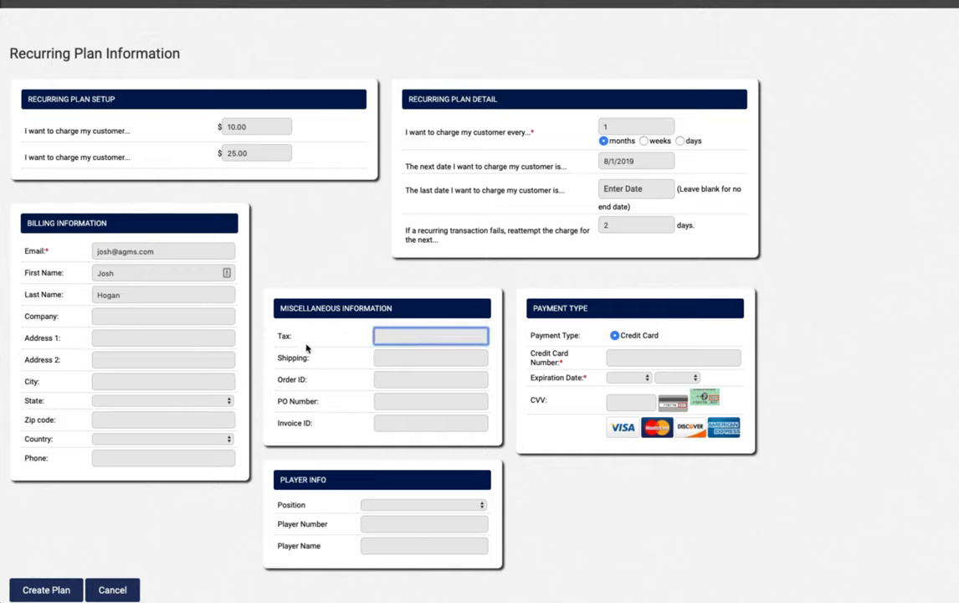
{"action": "key", "text": "Tab"}
{"action": "key", "text": "Tab"}
{"action": "key", "text": "Tab"}
{"action": "key", "text": "Tab"}
{"action": "key", "text": "Tab"}
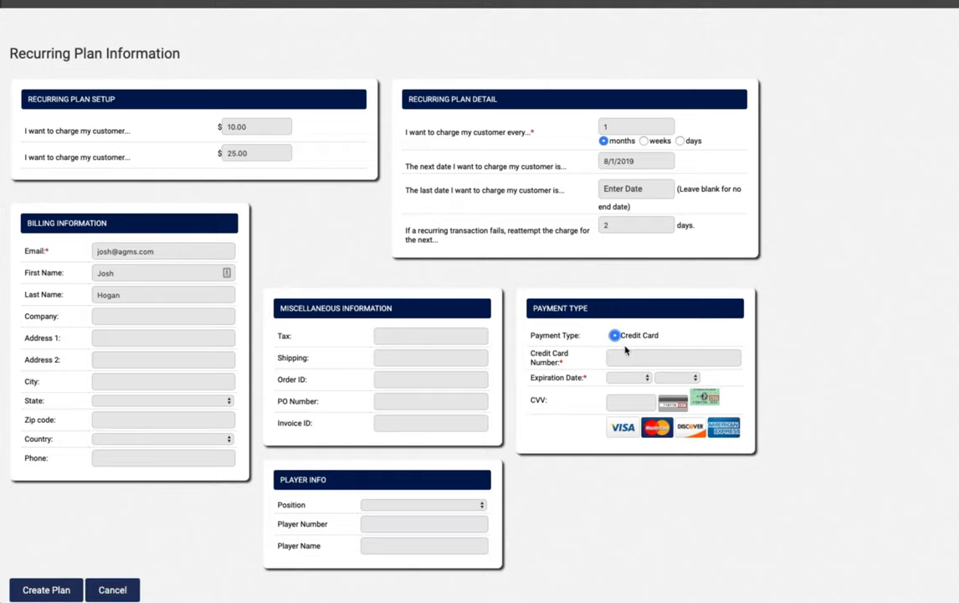
{"action": "scroll", "coordinate": [403, 447], "scroll_direction": "down", "scroll_amount": 2}
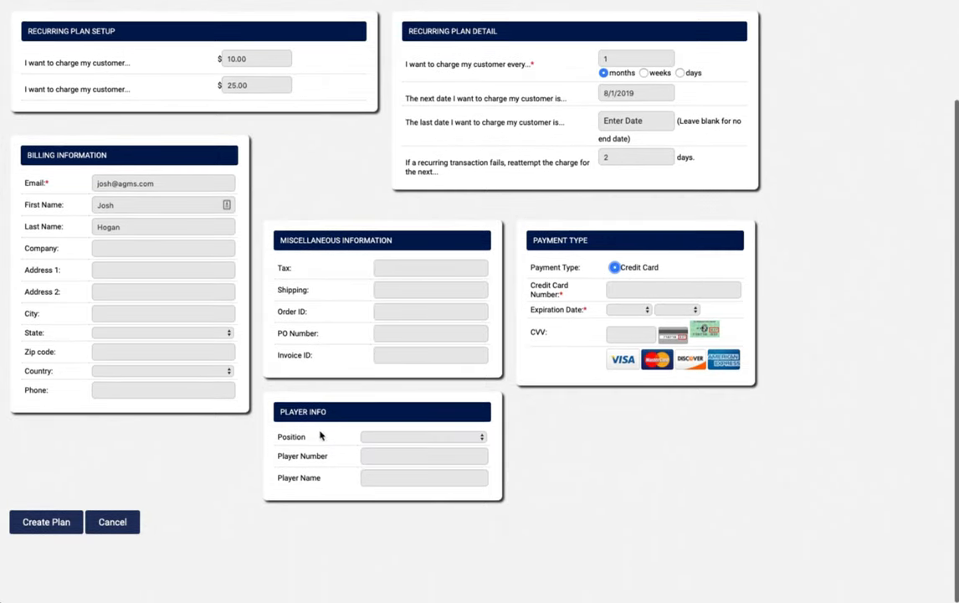
{"action": "left_click_drag", "start_coordinate": [329, 414], "coordinate": [280, 413]}
{"action": "scroll", "coordinate": [282, 418], "scroll_direction": "up", "scroll_amount": 3}
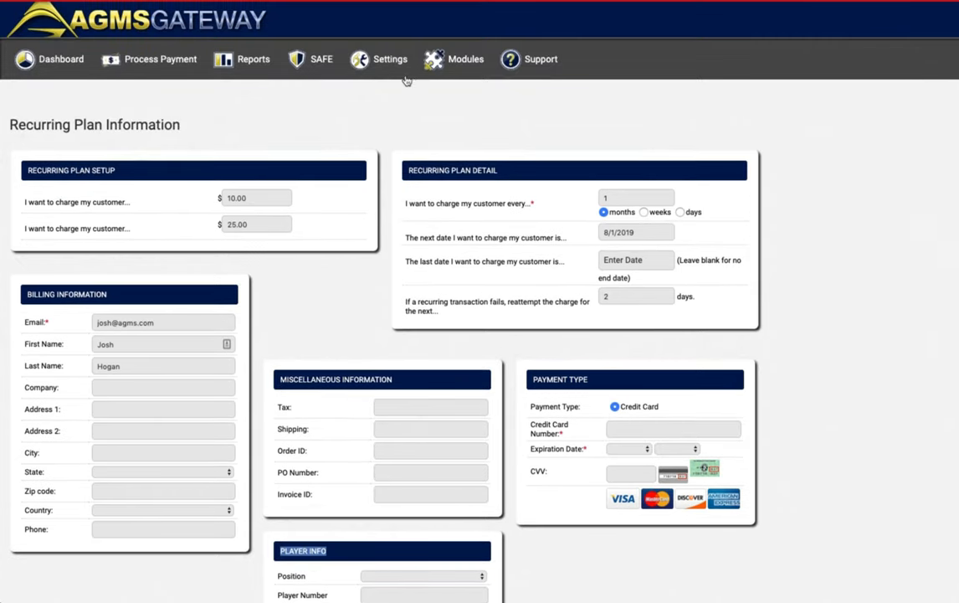
{"action": "mouse_move", "coordinate": [373, 68]}
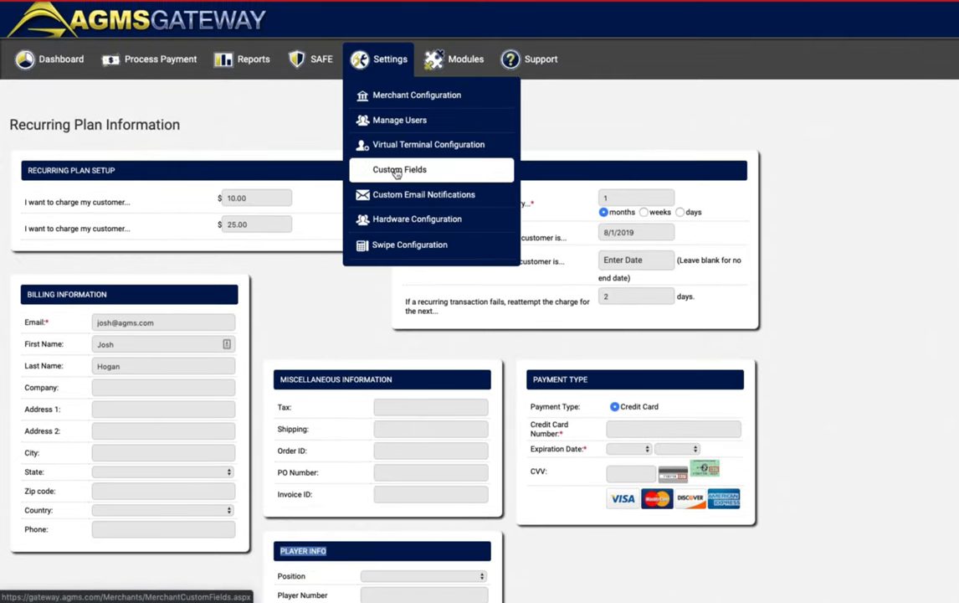
{"action": "mouse_move", "coordinate": [152, 67]}
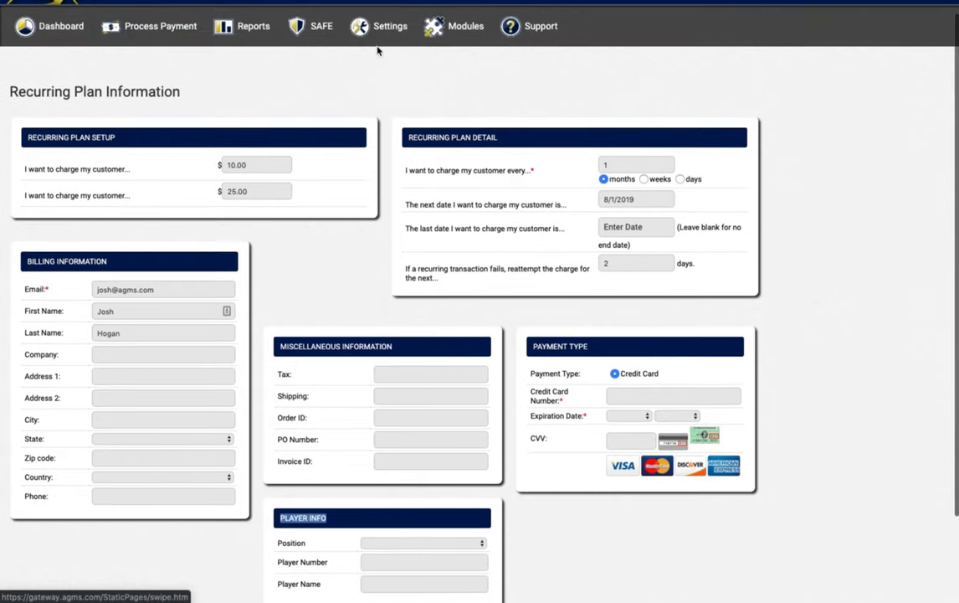
{"action": "mouse_move", "coordinate": [381, 26]}
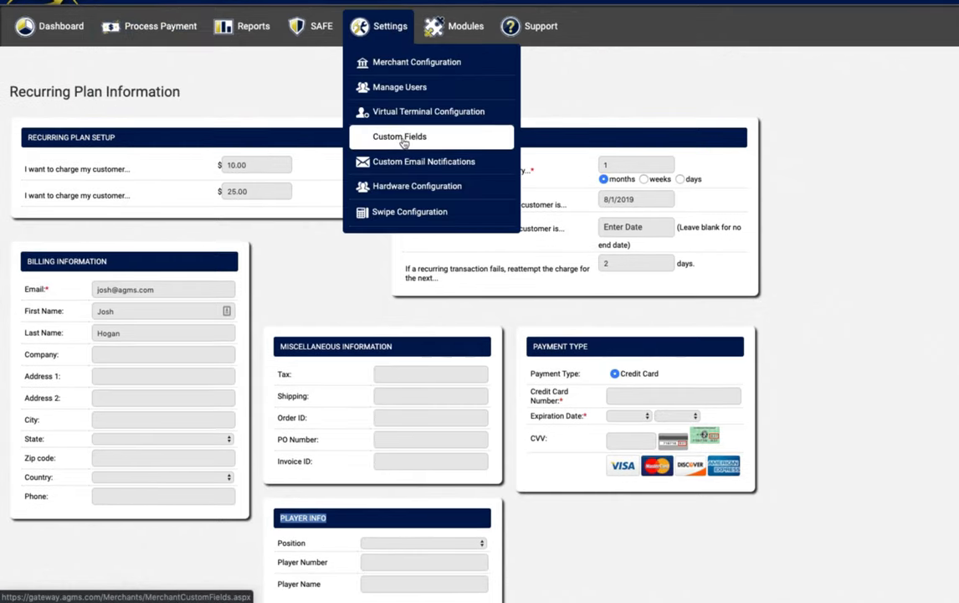
{"action": "mouse_move", "coordinate": [166, 22]}
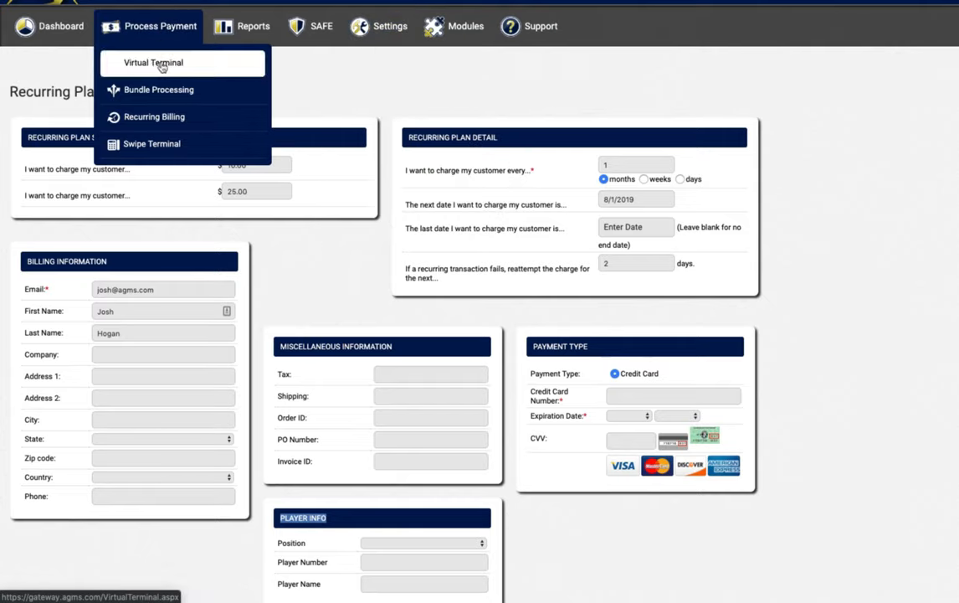
{"action": "mouse_move", "coordinate": [456, 26]}
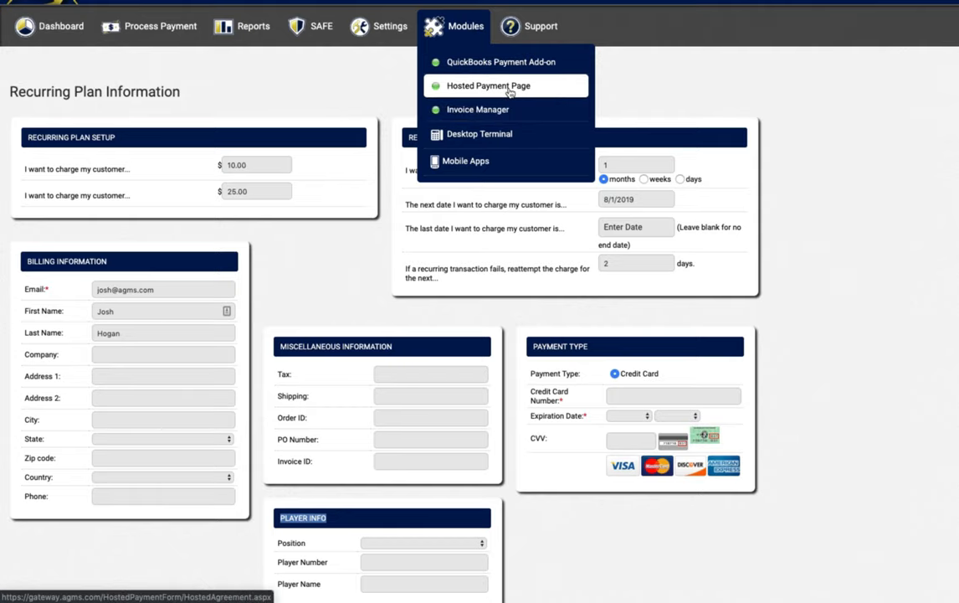
{"action": "scroll", "coordinate": [483, 132], "scroll_direction": "down", "scroll_amount": 2}
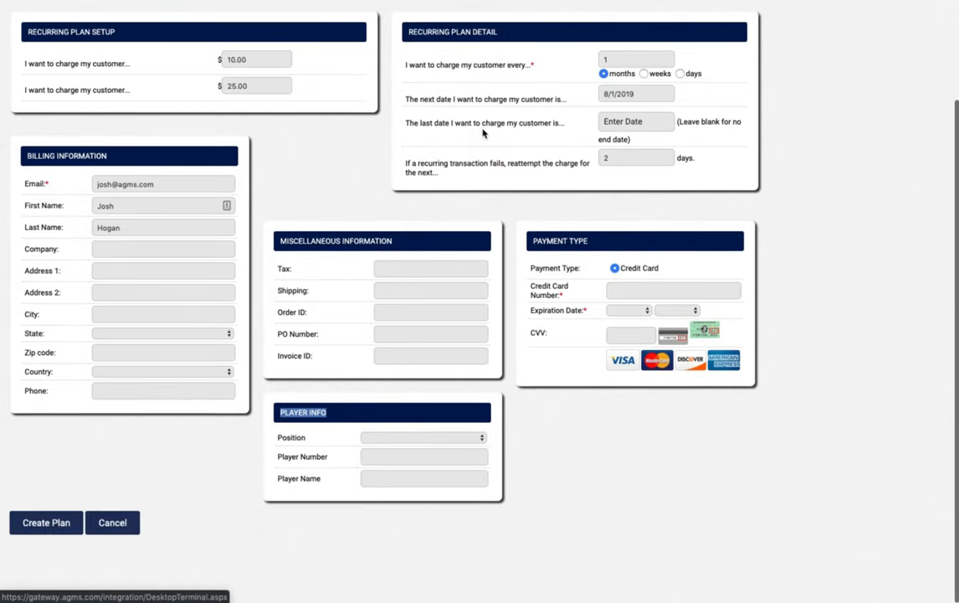
{"action": "left_click_drag", "start_coordinate": [336, 412], "coordinate": [279, 414]}
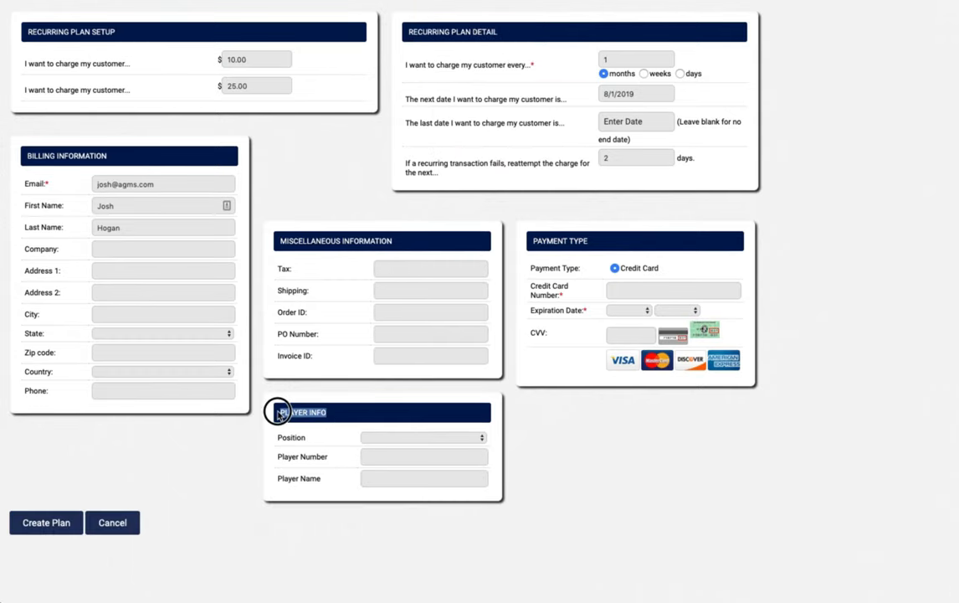
{"action": "left_click", "coordinate": [323, 412]}
{"action": "mouse_move", "coordinate": [284, 412]}
{"action": "left_mouse_down"}
{"action": "mouse_move", "coordinate": [327, 411]}
{"action": "mouse_move", "coordinate": [279, 414]}
{"action": "left_mouse_up"}
{"action": "left_click", "coordinate": [331, 412]}
{"action": "scroll", "coordinate": [368, 400], "scroll_direction": "up", "scroll_amount": 3}
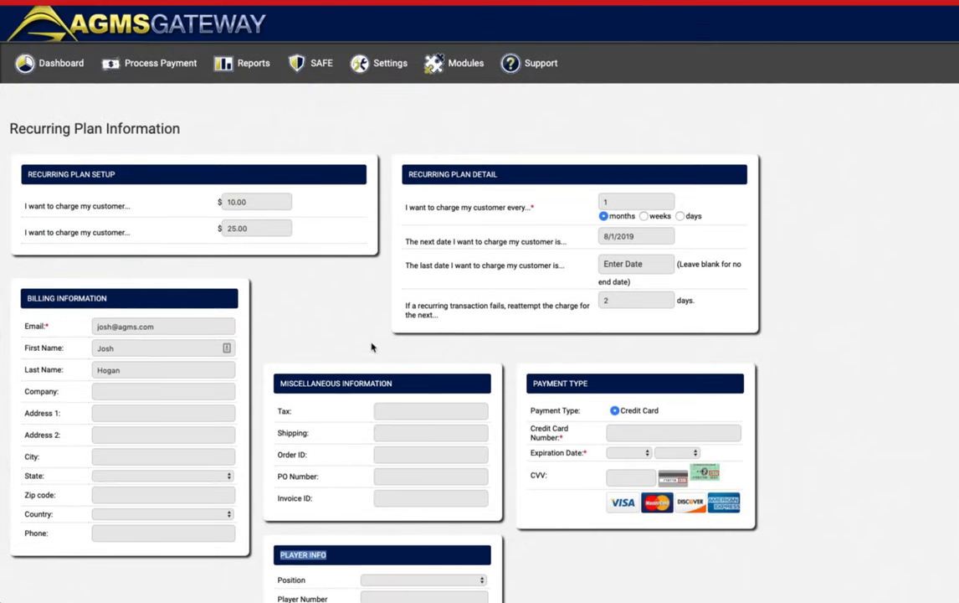
{"action": "scroll", "coordinate": [381, 282], "scroll_direction": "down", "scroll_amount": 3}
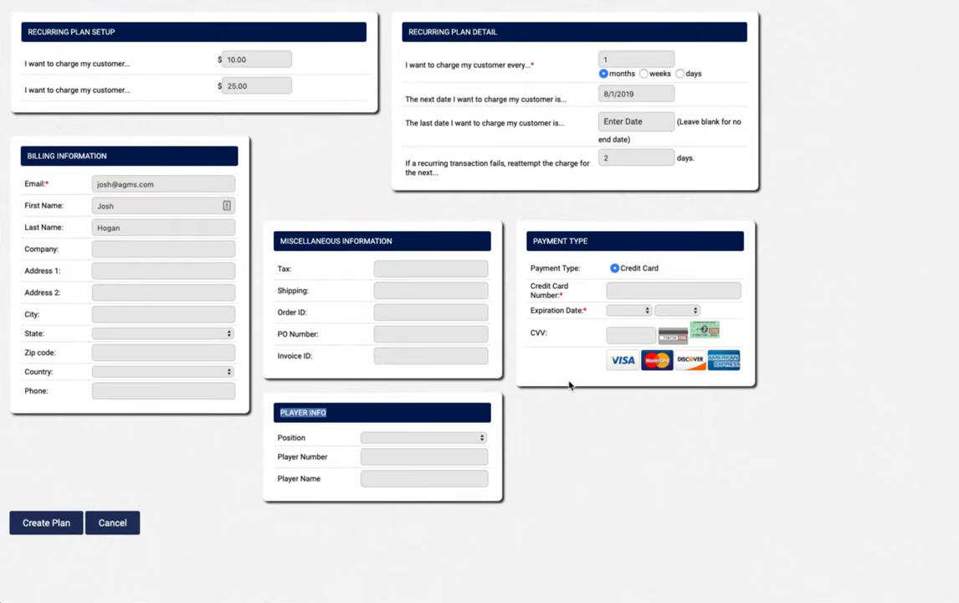
{"action": "left_click", "coordinate": [583, 450]}
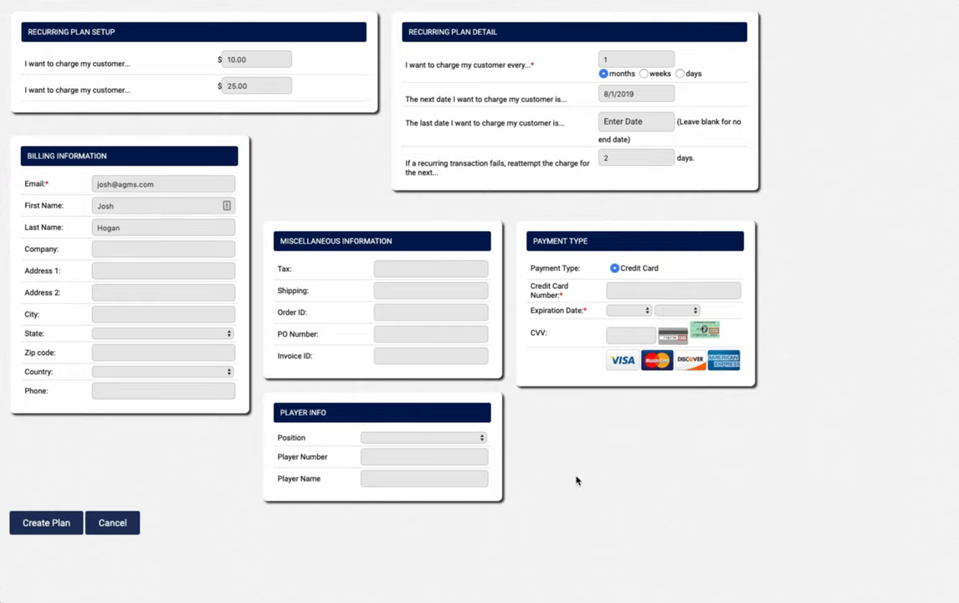
{"action": "scroll", "coordinate": [576, 478], "scroll_direction": "up", "scroll_amount": 1}
{"action": "scroll", "coordinate": [576, 477], "scroll_direction": "down", "scroll_amount": 1}
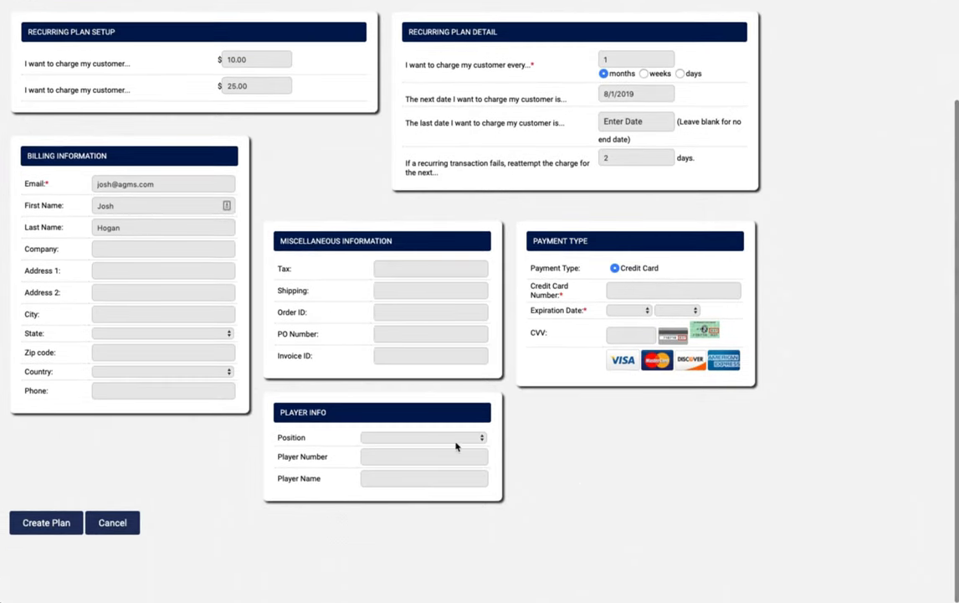
{"action": "left_click", "coordinate": [444, 435]}
{"action": "left_click", "coordinate": [424, 461]}
{"action": "left_click", "coordinate": [420, 438]}
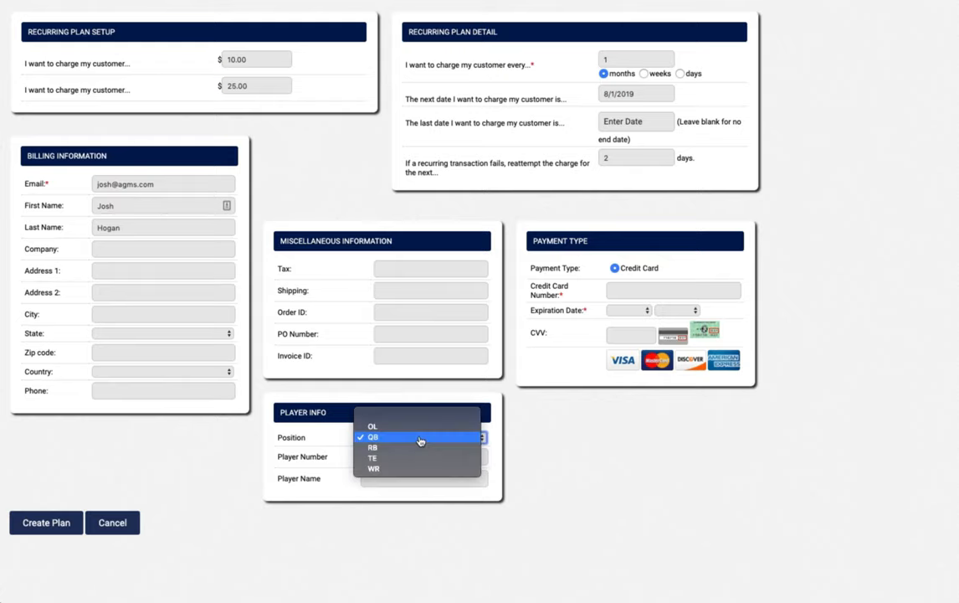
{"action": "left_click", "coordinate": [418, 417]}
{"action": "left_click", "coordinate": [575, 465]}
{"action": "left_click_drag", "start_coordinate": [338, 413], "coordinate": [280, 411]}
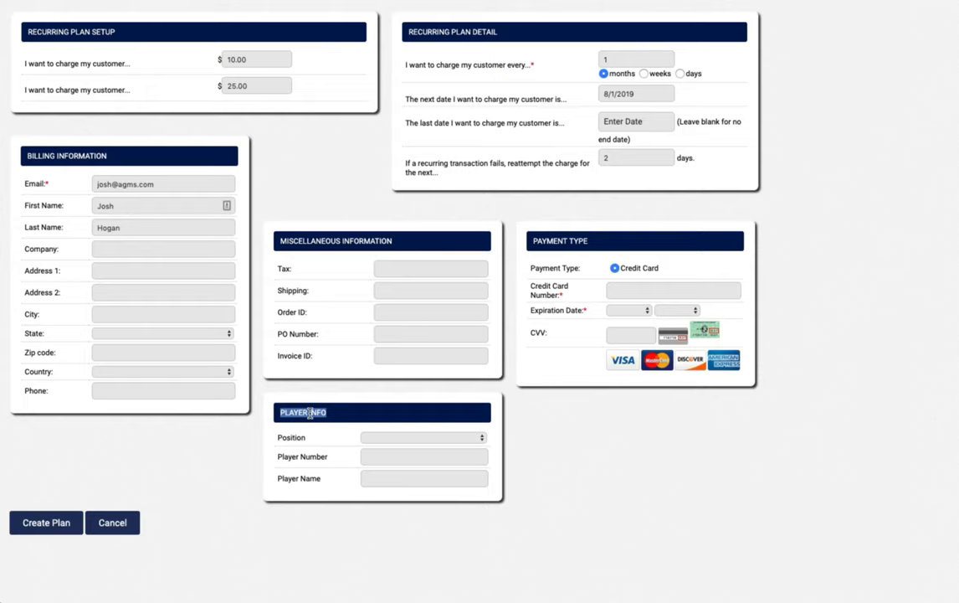
{"action": "left_click", "coordinate": [591, 462]}
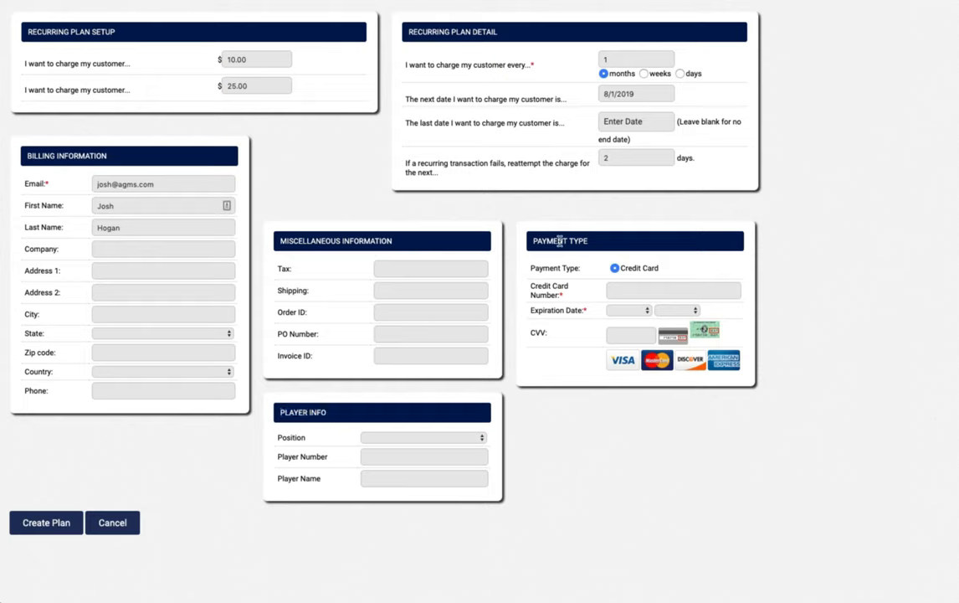
Enter the credit card number with an expiration date of 04 / 2025.
{"action": "left_click", "coordinate": [642, 289]}
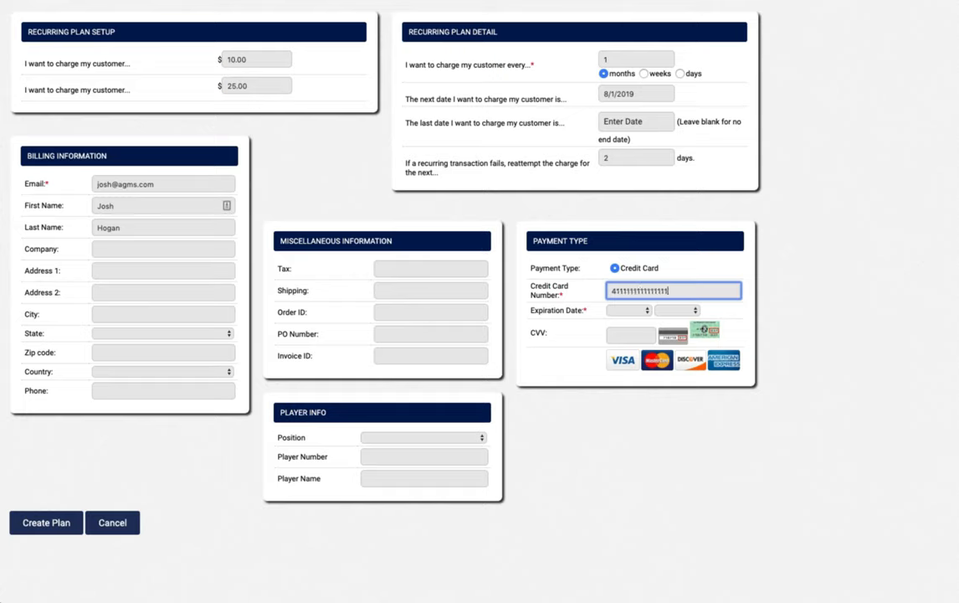
{"action": "left_click", "coordinate": [627, 311]}
{"action": "left_click", "coordinate": [623, 352]}
{"action": "left_click", "coordinate": [677, 310]}
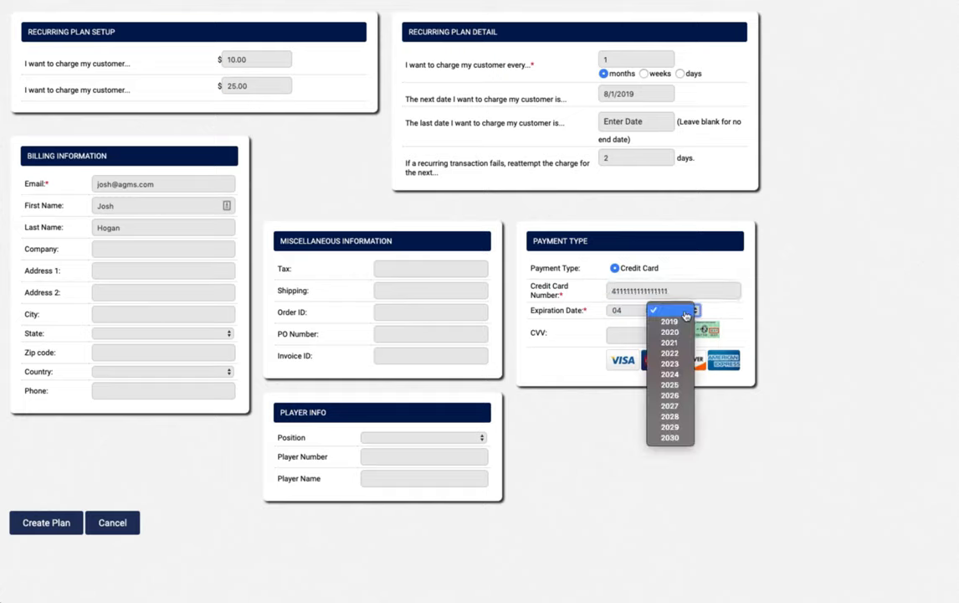
{"action": "left_click", "coordinate": [662, 385]}
{"action": "left_click", "coordinate": [832, 349]}
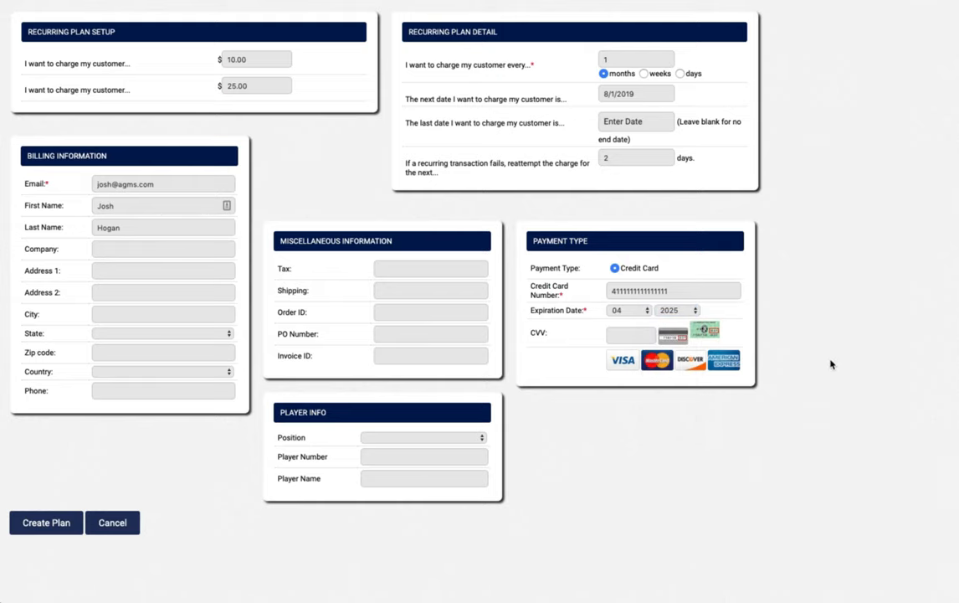
Review the plan's next charge date 8/1/2019 and its 10.00 and 25.00 amounts.
{"action": "scroll", "coordinate": [831, 364], "scroll_direction": "up", "scroll_amount": 3}
{"action": "scroll", "coordinate": [831, 364], "scroll_direction": "down", "scroll_amount": 2}
{"action": "scroll", "coordinate": [831, 364], "scroll_direction": "up", "scroll_amount": 2}
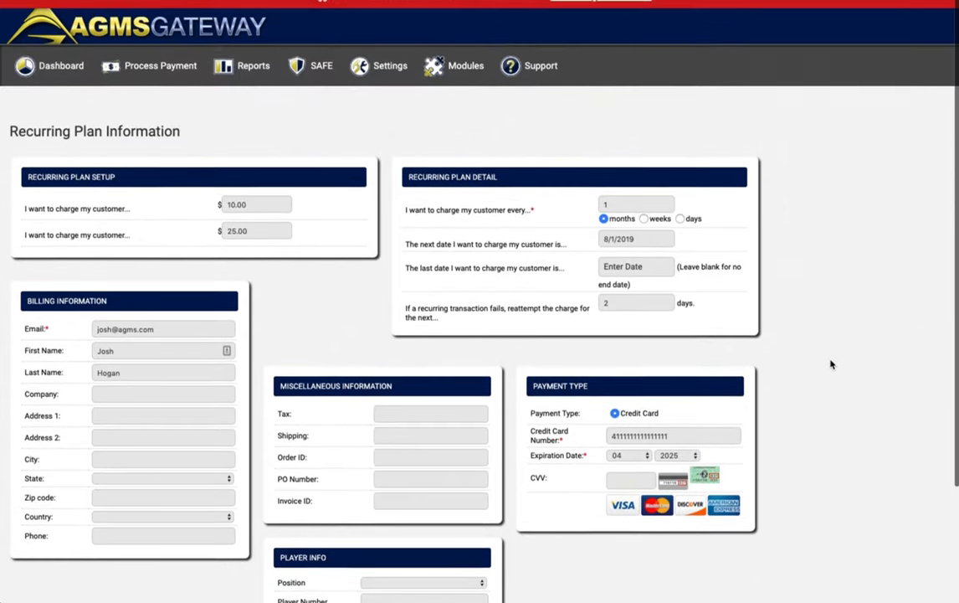
{"action": "scroll", "coordinate": [831, 364], "scroll_direction": "down", "scroll_amount": 3}
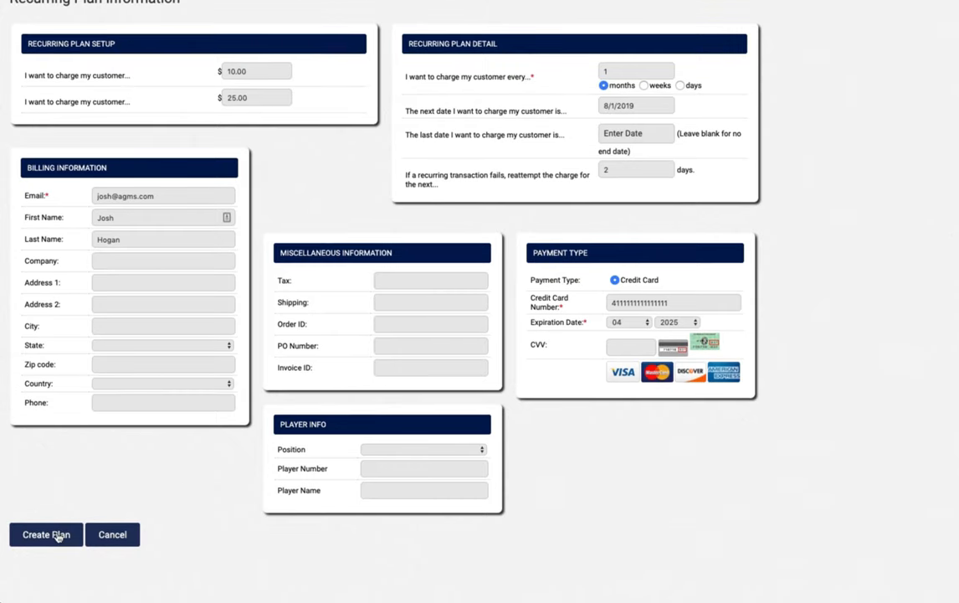
{"action": "scroll", "coordinate": [117, 578], "scroll_direction": "up", "scroll_amount": 3}
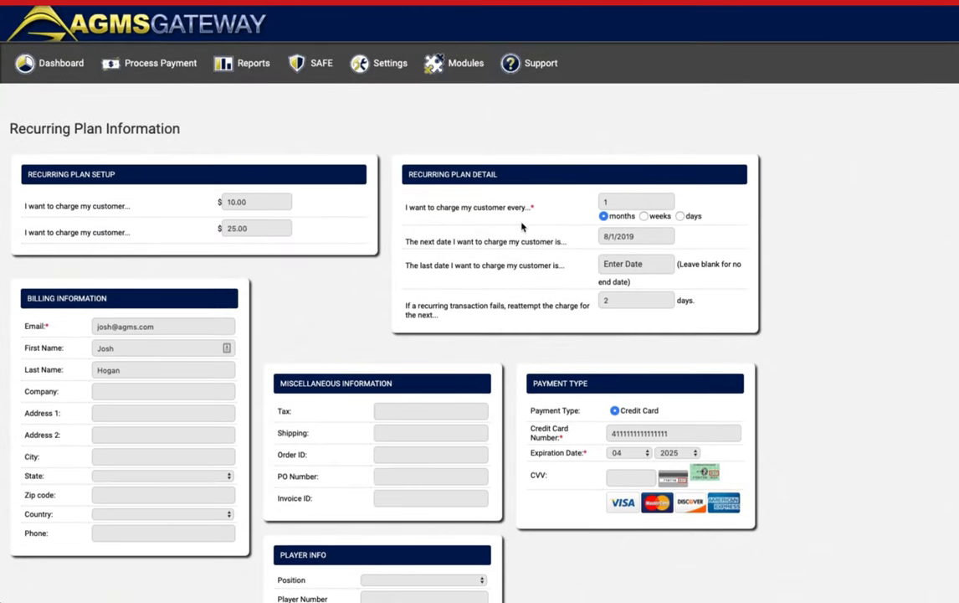
{"action": "left_click_drag", "start_coordinate": [642, 239], "coordinate": [604, 240]}
{"action": "left_click_drag", "start_coordinate": [261, 232], "coordinate": [224, 202]}
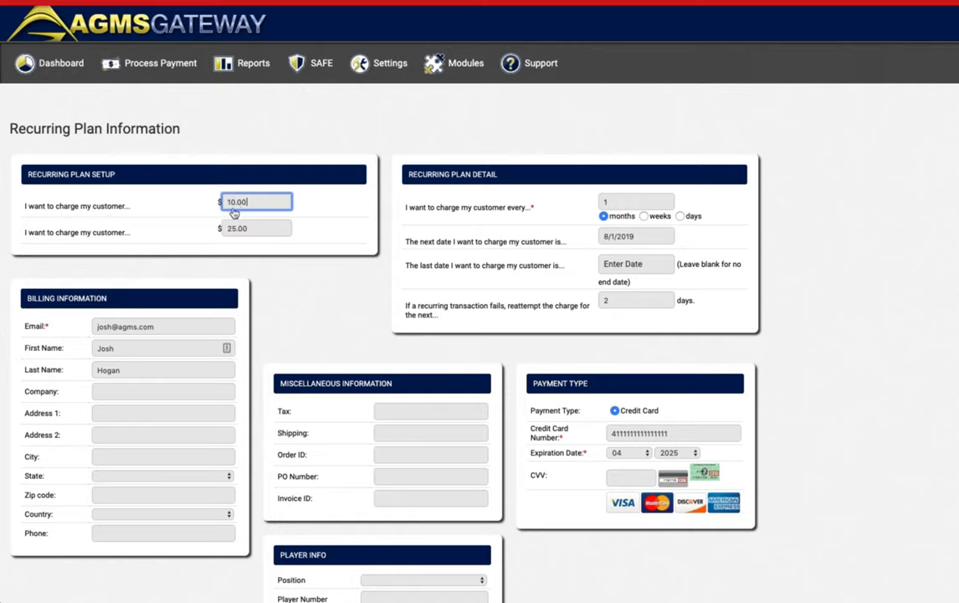
{"action": "scroll", "coordinate": [317, 297], "scroll_direction": "down", "scroll_amount": 3}
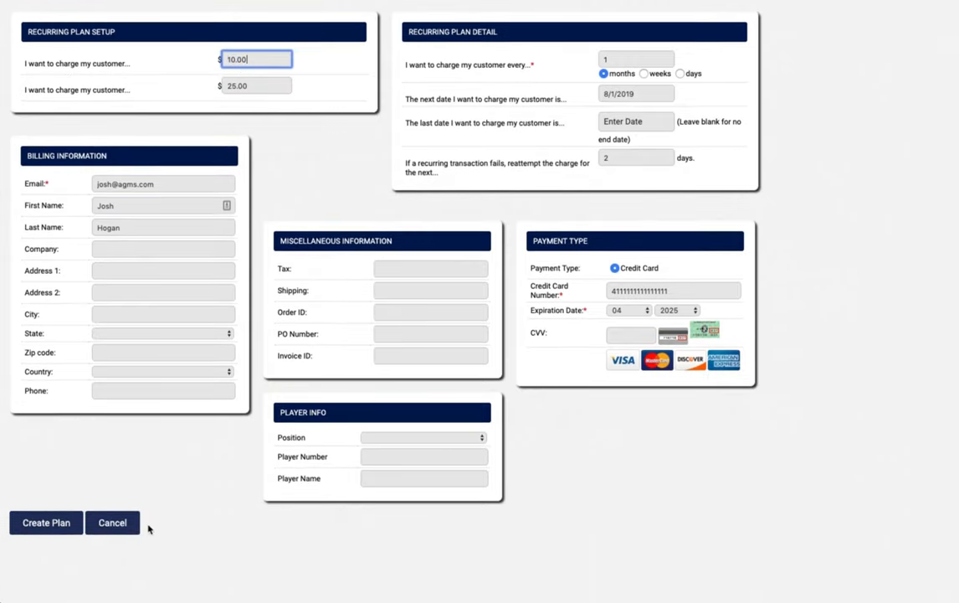
Create the plan and check its new $10.00/$25.00 row, next run 8/1/2019.
{"action": "left_click", "coordinate": [56, 527]}
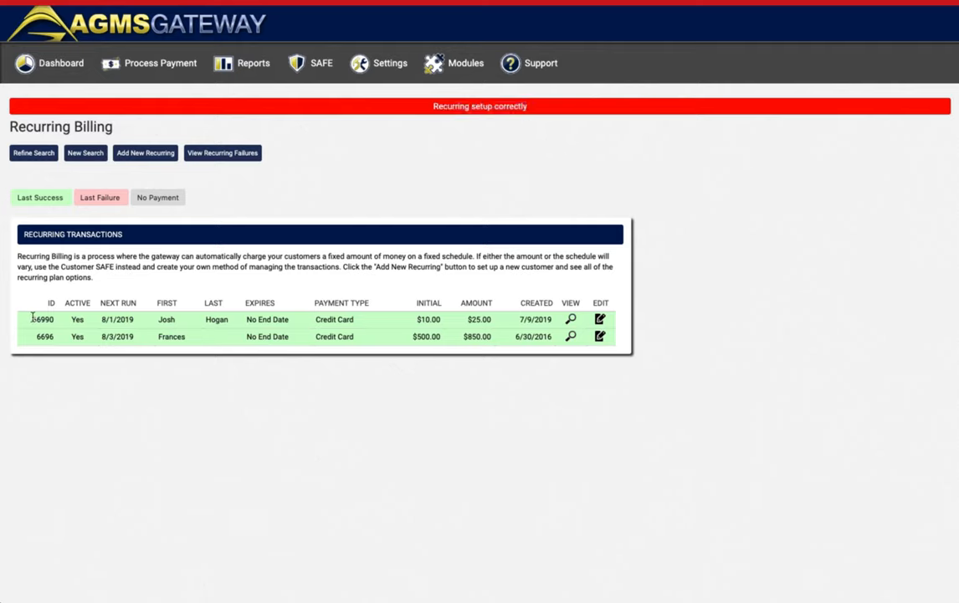
{"action": "left_click_drag", "start_coordinate": [32, 320], "coordinate": [628, 341]}
{"action": "left_click", "coordinate": [598, 261]}
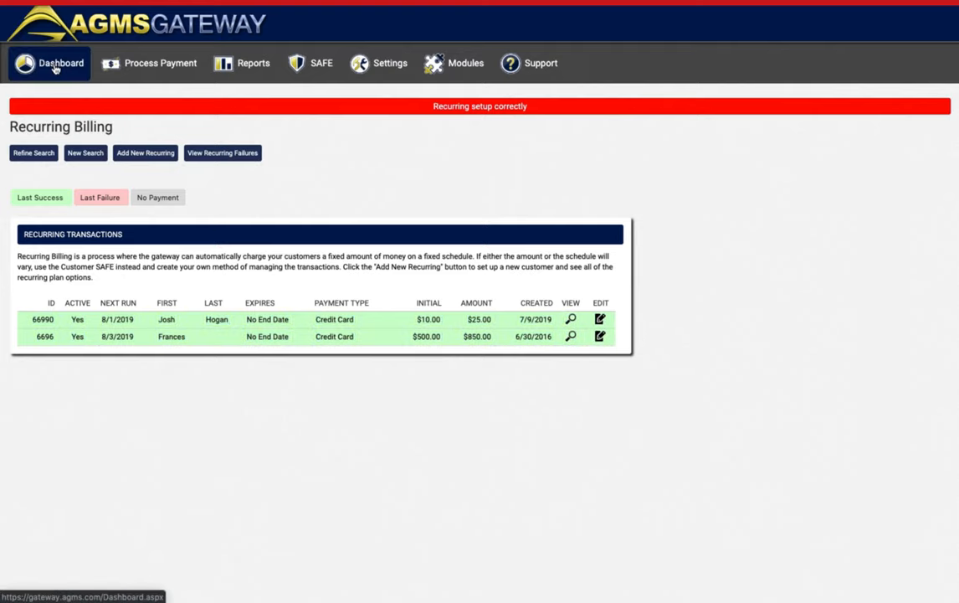
Open the newest $10.00 sale from the dashboard and confirm its source is Recurring Initial.
{"action": "left_click", "coordinate": [55, 68]}
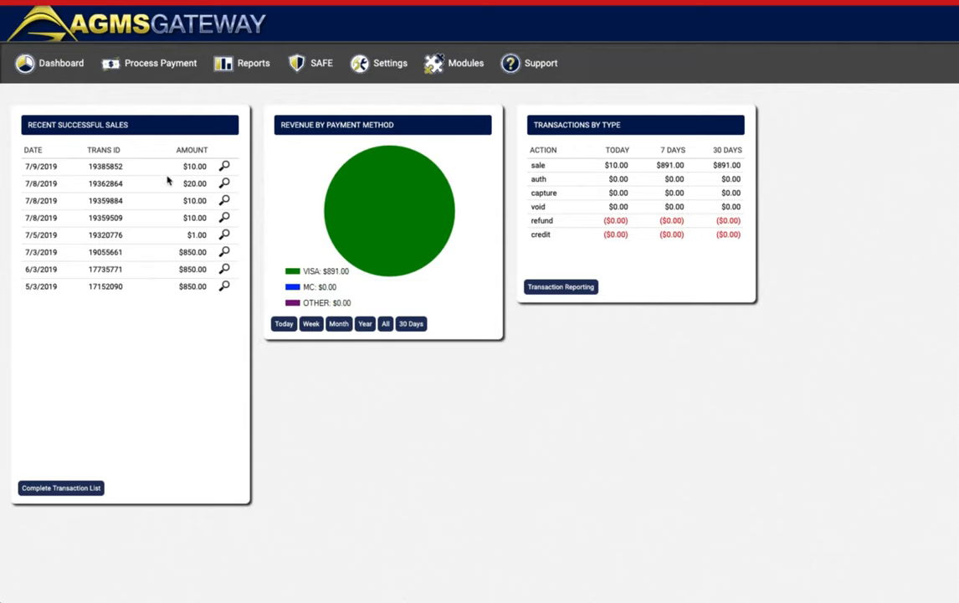
{"action": "left_click_drag", "start_coordinate": [27, 166], "coordinate": [224, 170]}
{"action": "left_click", "coordinate": [224, 167]}
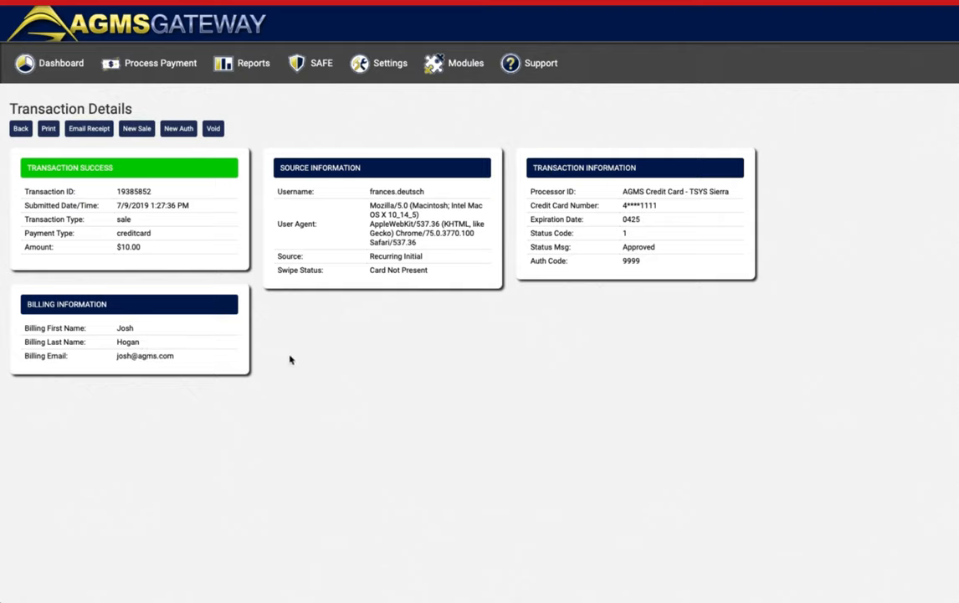
{"action": "double_click", "coordinate": [289, 257]}
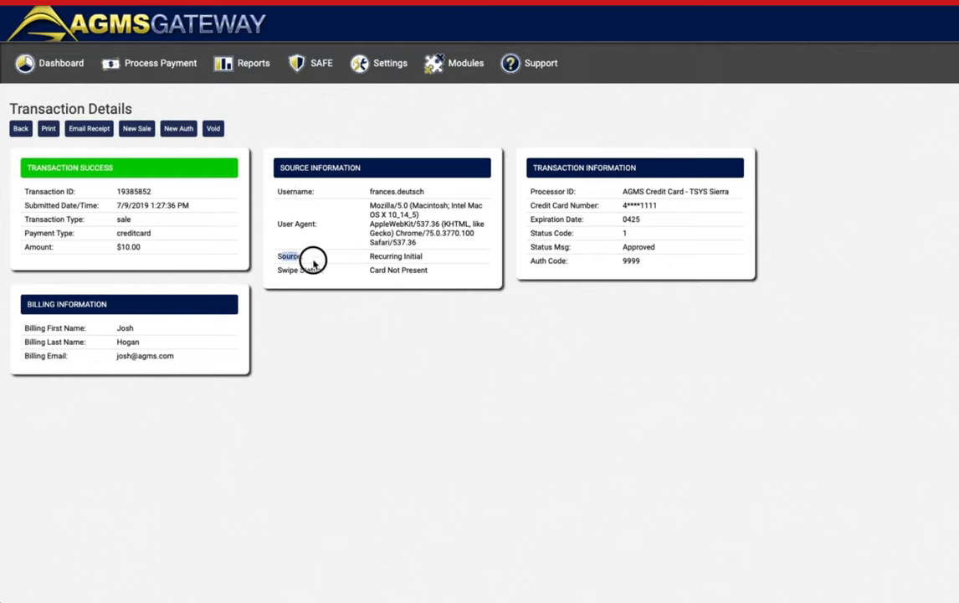
{"action": "left_click_drag", "start_coordinate": [371, 256], "coordinate": [435, 258]}
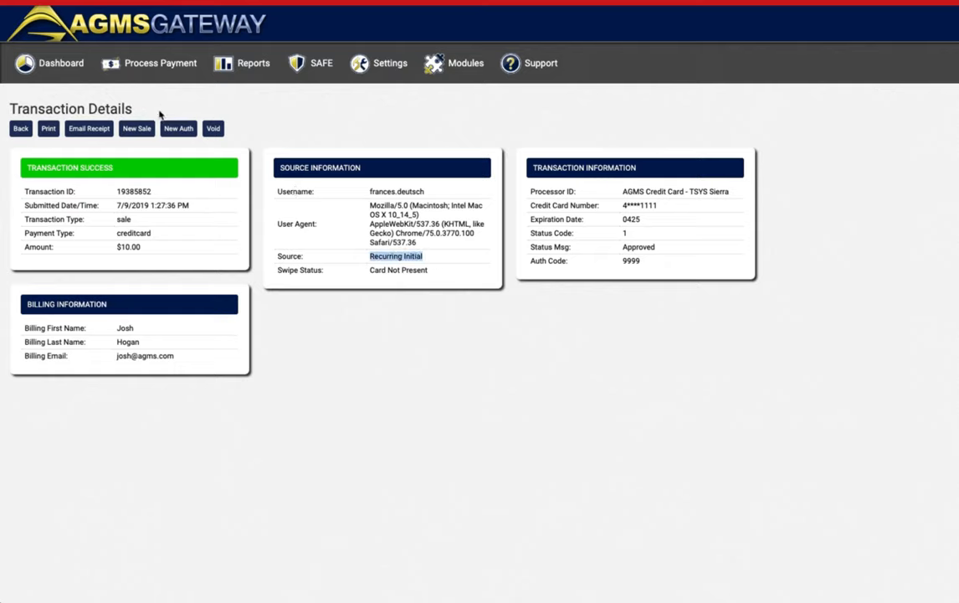
{"action": "left_click", "coordinate": [47, 67]}
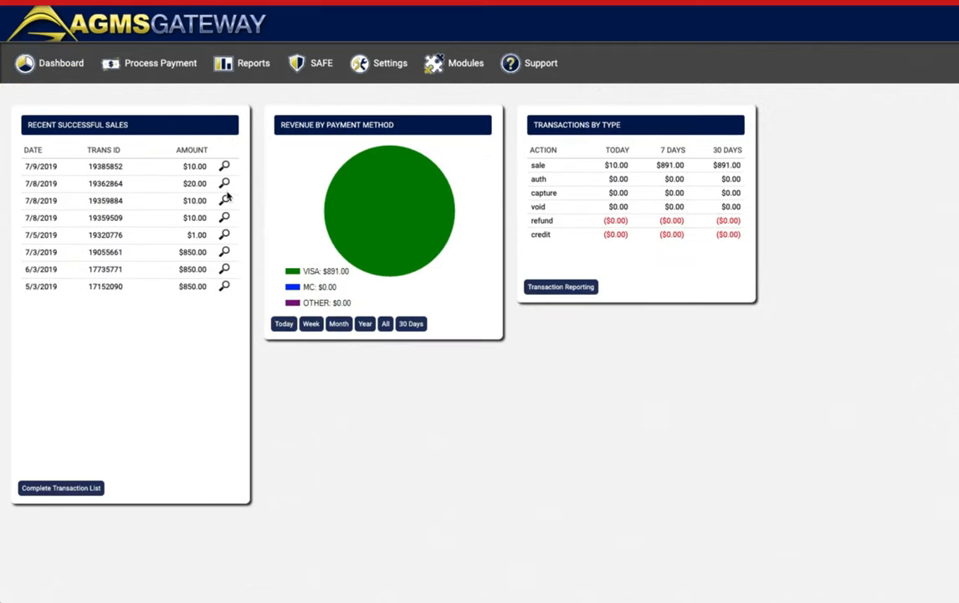
{"action": "left_click", "coordinate": [225, 200]}
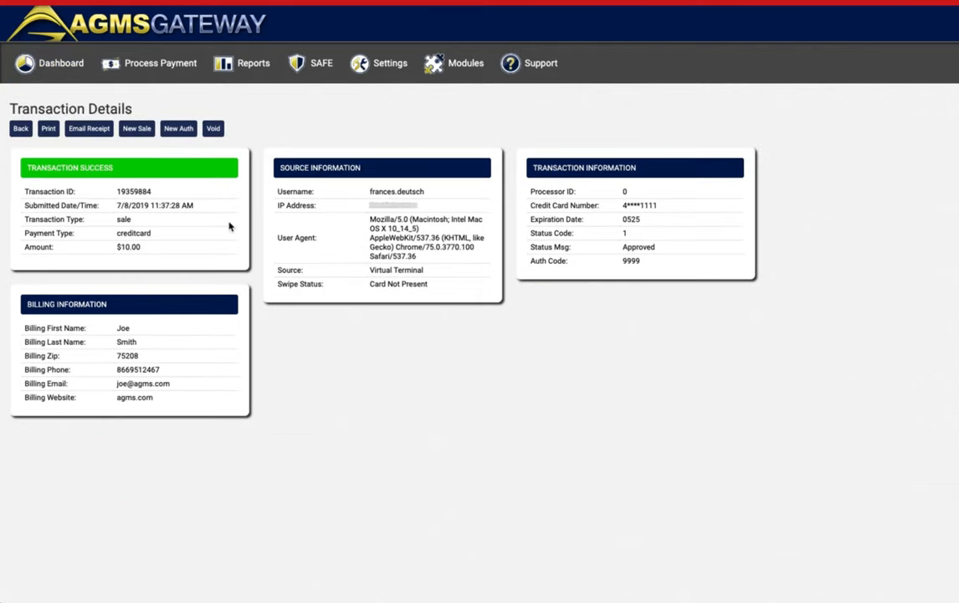
{"action": "left_click_drag", "start_coordinate": [369, 273], "coordinate": [422, 270]}
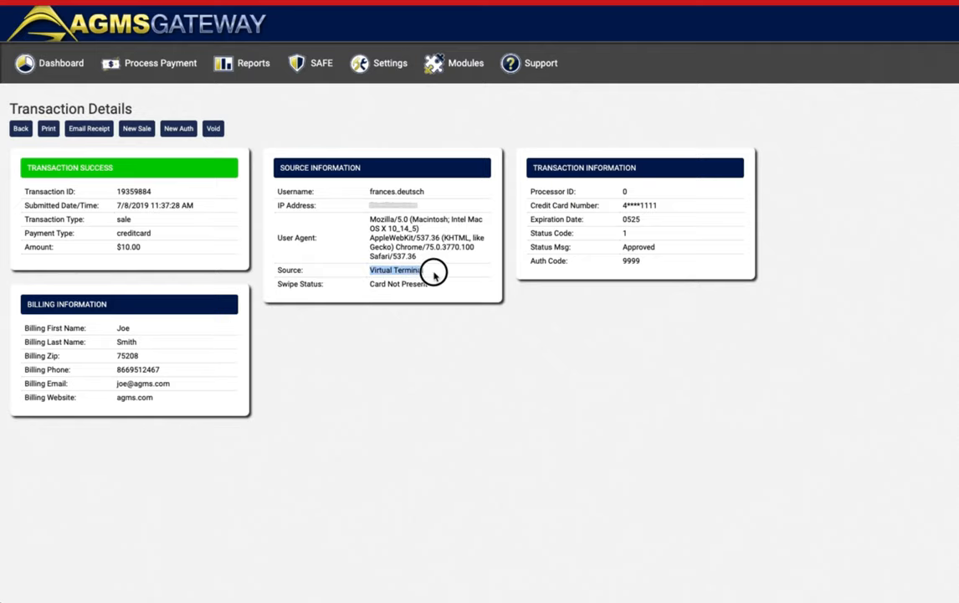
{"action": "left_click", "coordinate": [434, 271]}
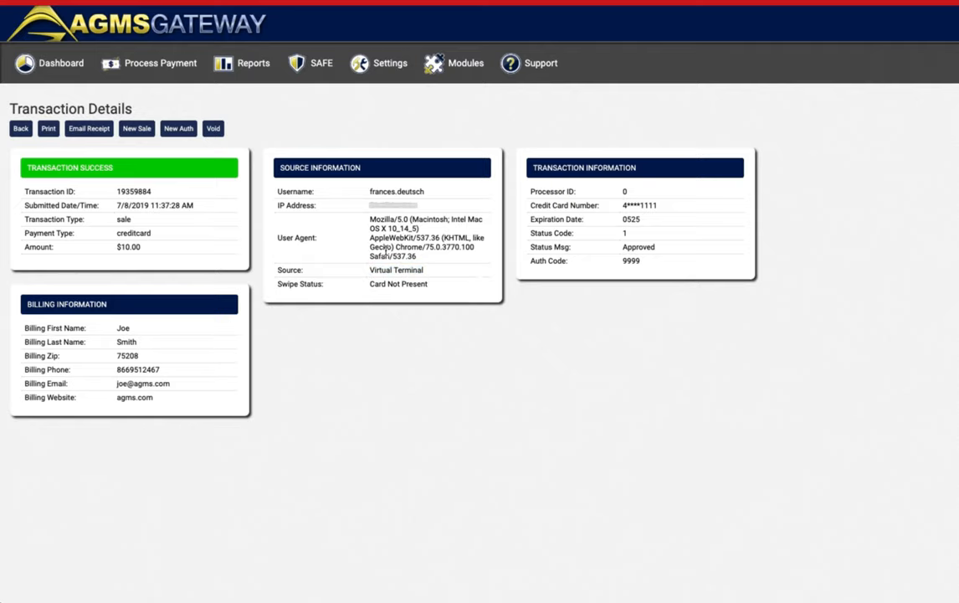
{"action": "left_click", "coordinate": [50, 67]}
{"action": "left_click", "coordinate": [223, 184]}
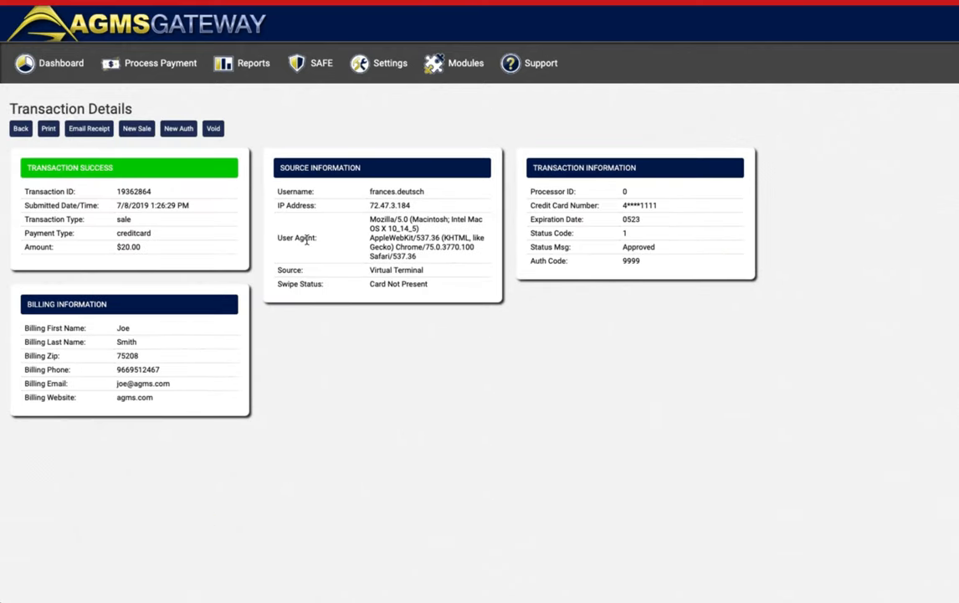
{"action": "triple_click", "coordinate": [375, 270]}
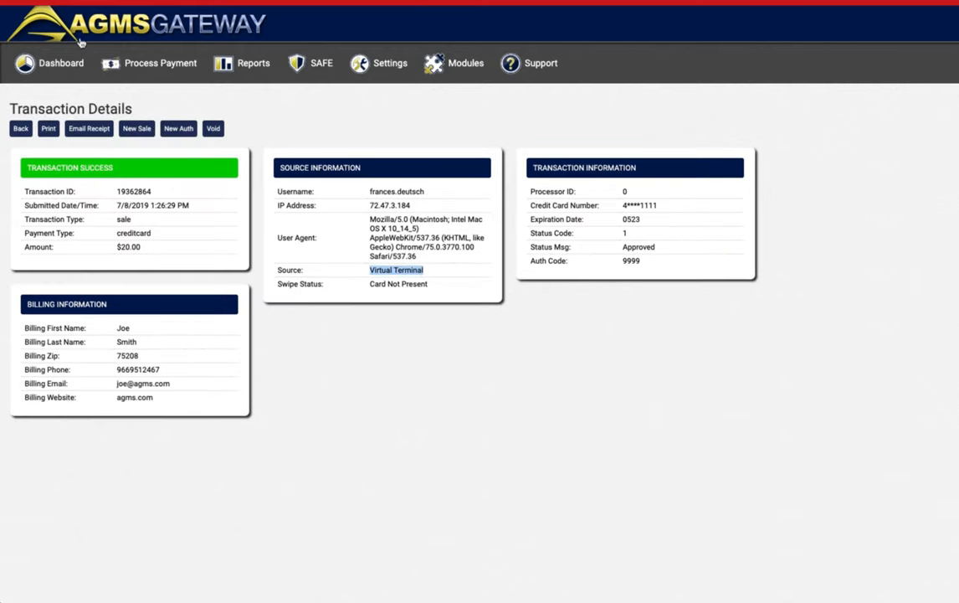
{"action": "left_click", "coordinate": [56, 75]}
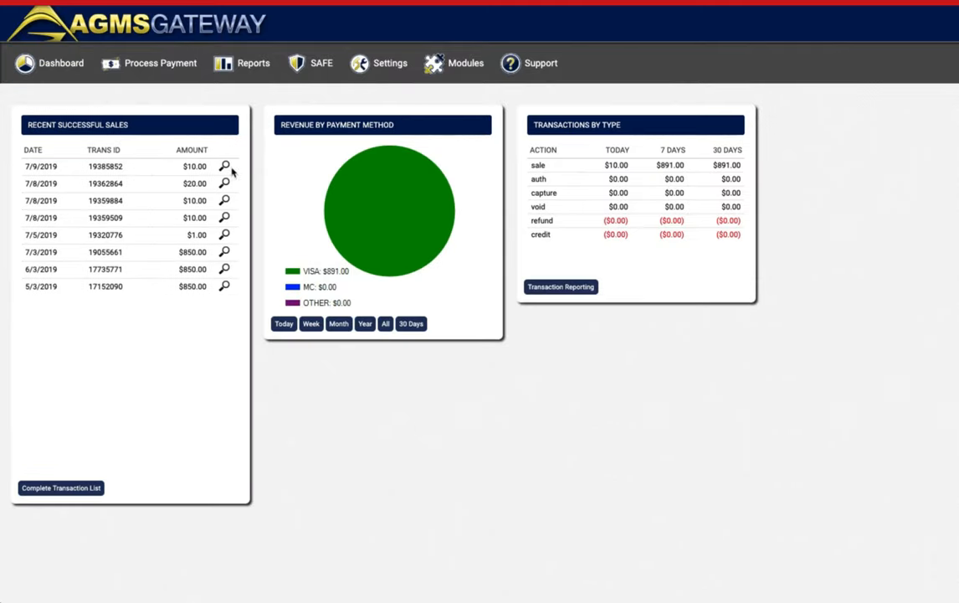
{"action": "left_click", "coordinate": [224, 165]}
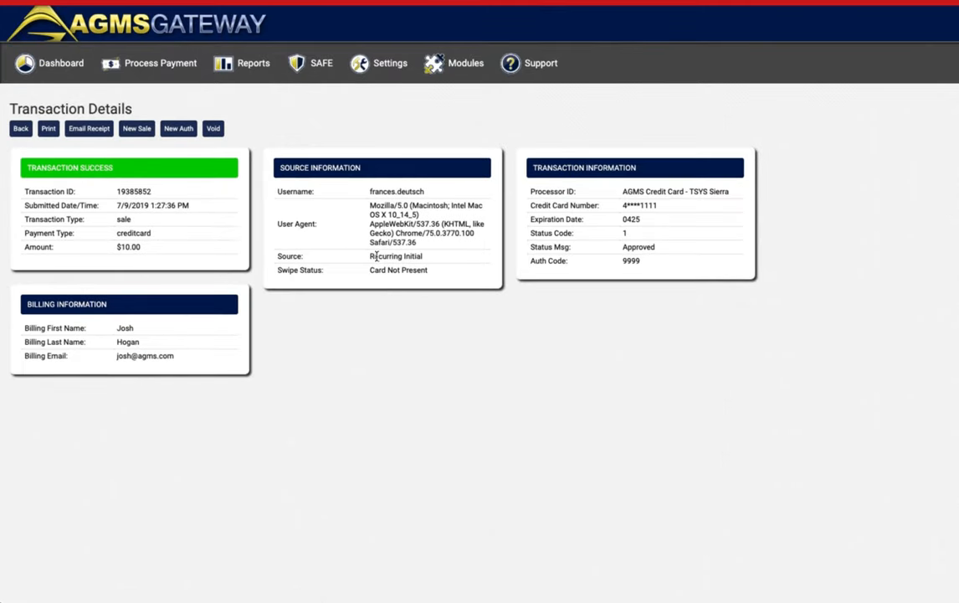
{"action": "left_click_drag", "start_coordinate": [429, 259], "coordinate": [368, 256]}
{"action": "left_click", "coordinate": [336, 121]}
{"action": "mouse_move", "coordinate": [174, 69]}
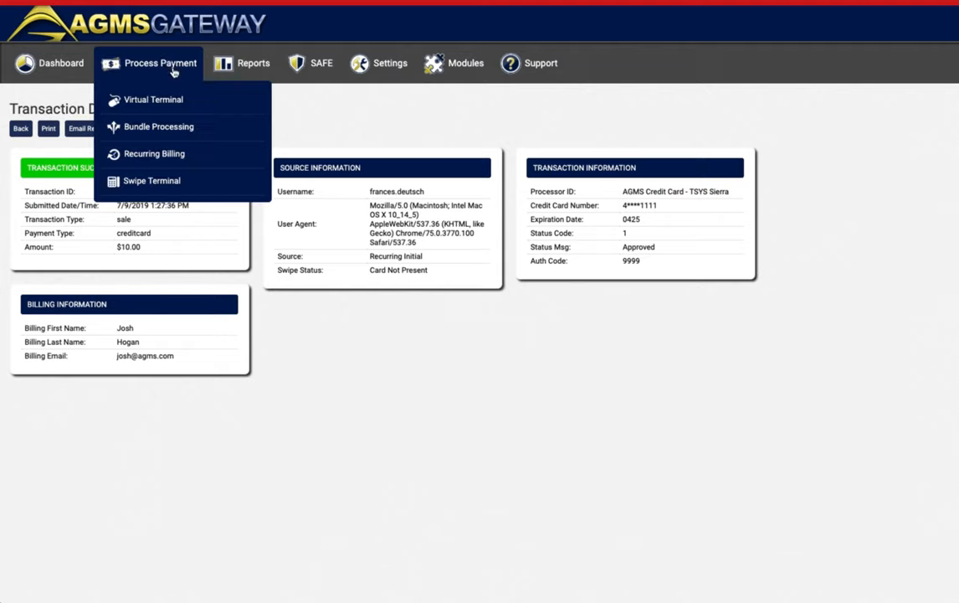
Search Recurring Billing for the two active plans, then open the Recurring Projections report.
{"action": "left_click", "coordinate": [155, 164]}
{"action": "left_click", "coordinate": [41, 425]}
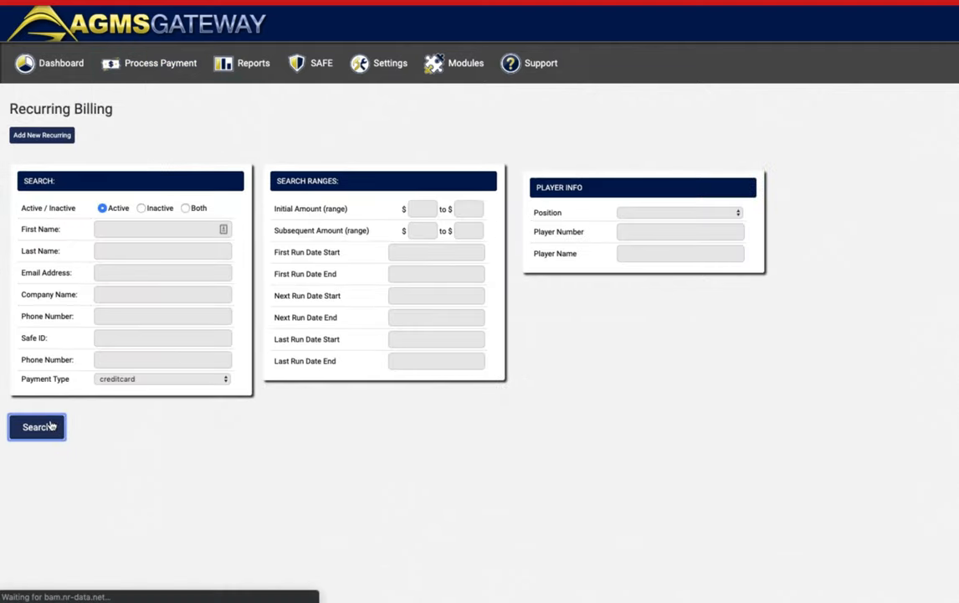
{"action": "left_click_drag", "start_coordinate": [105, 300], "coordinate": [135, 318]}
{"action": "left_click", "coordinate": [112, 304]}
{"action": "mouse_move", "coordinate": [242, 77]}
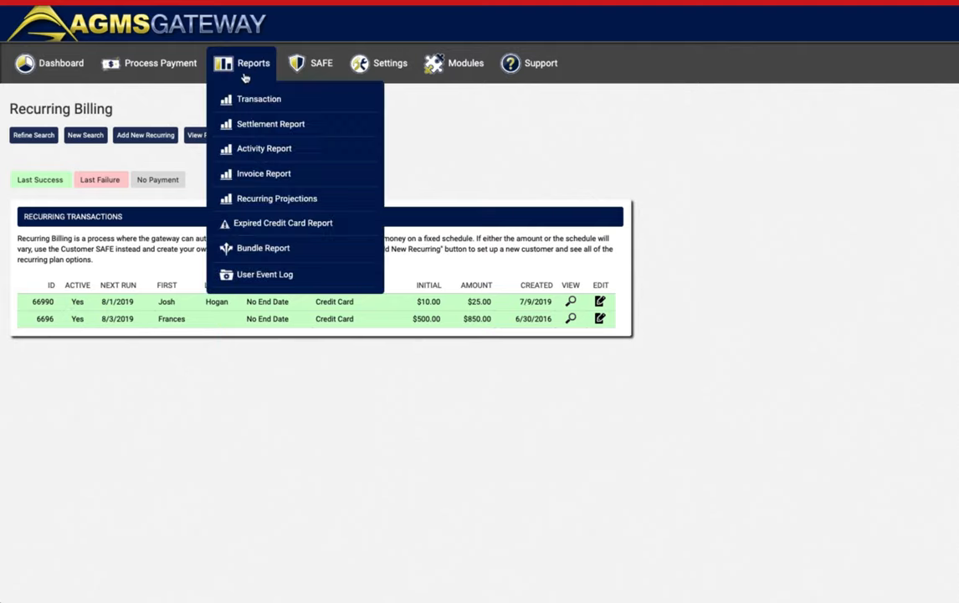
{"action": "left_click", "coordinate": [327, 207]}
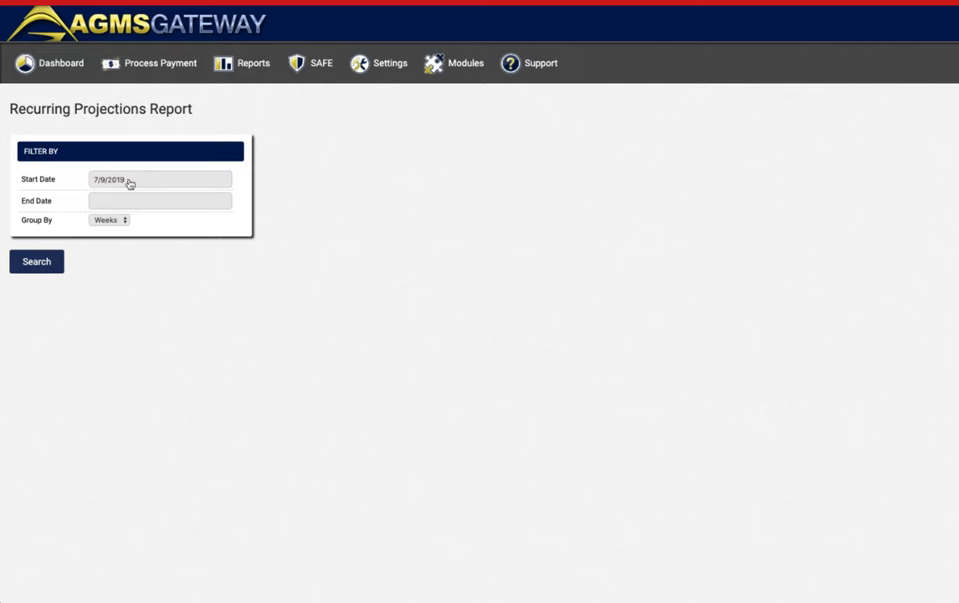
Set the end date to 8/31/2019, keep grouping by Weeks, and run the projections report.
{"action": "left_click", "coordinate": [120, 203]}
{"action": "left_click", "coordinate": [256, 235]}
{"action": "left_click", "coordinate": [133, 206]}
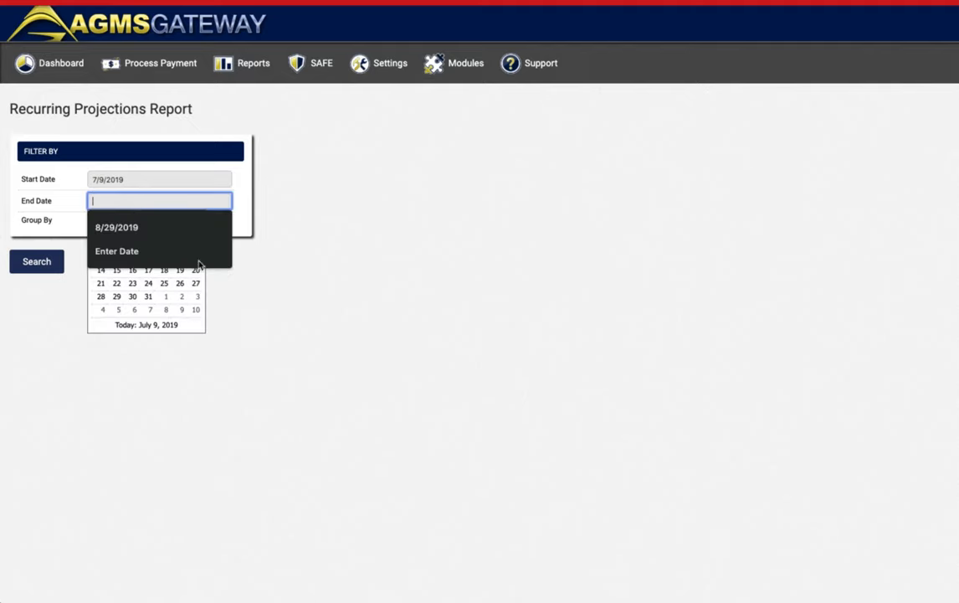
{"action": "left_click", "coordinate": [166, 301]}
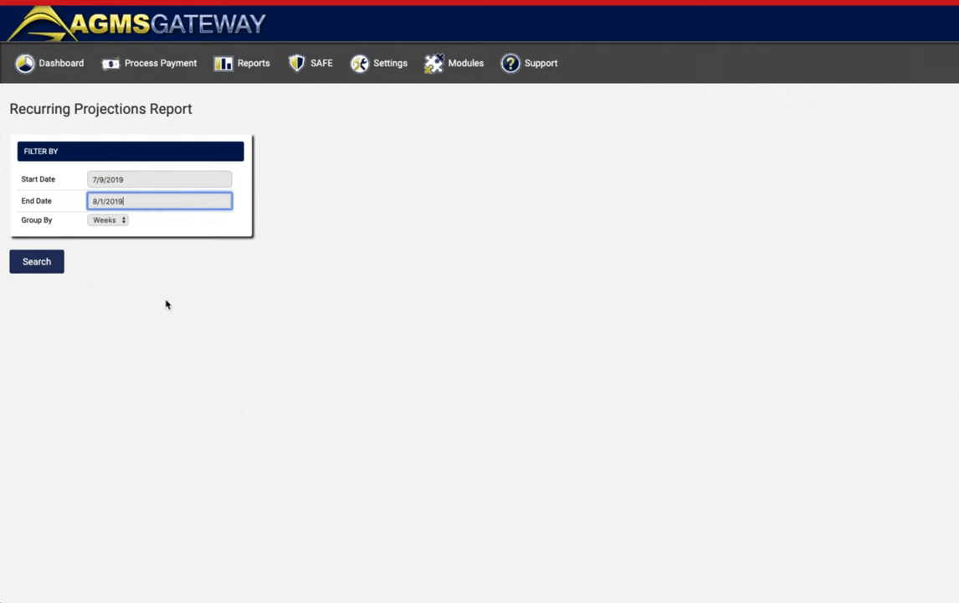
{"action": "left_click", "coordinate": [158, 208]}
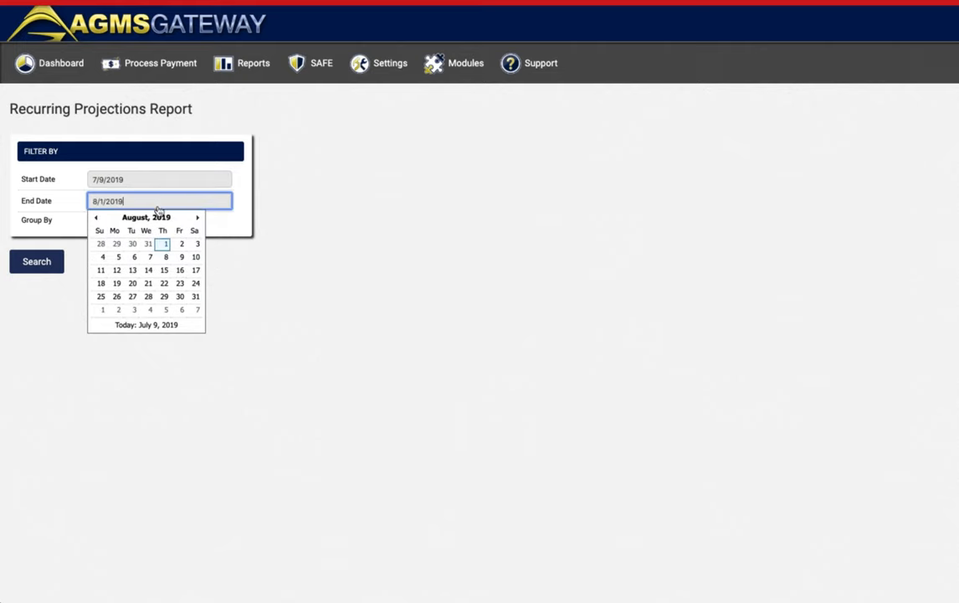
{"action": "left_click", "coordinate": [194, 298]}
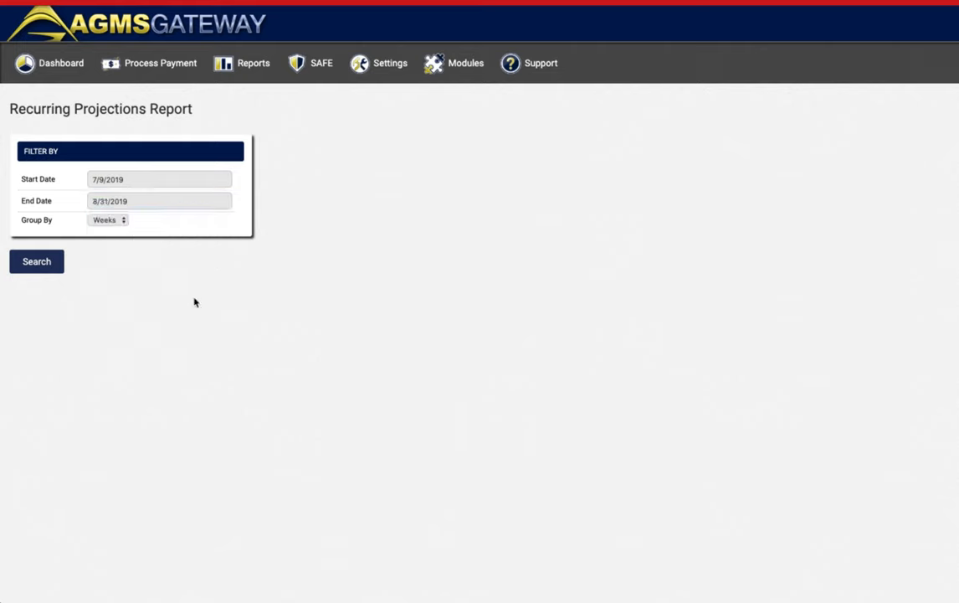
{"action": "left_click", "coordinate": [113, 222]}
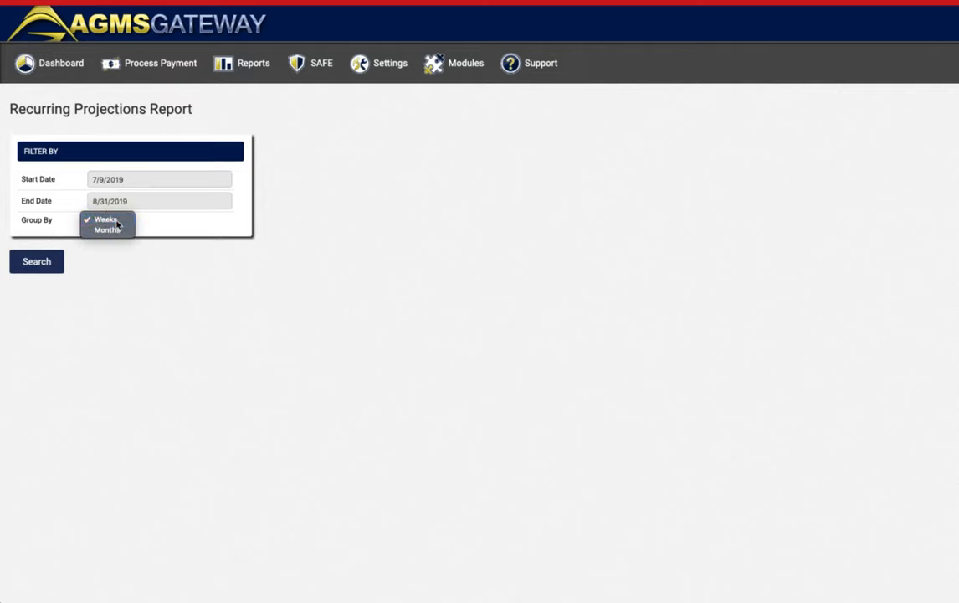
{"action": "left_click", "coordinate": [109, 219]}
{"action": "left_click", "coordinate": [36, 265]}
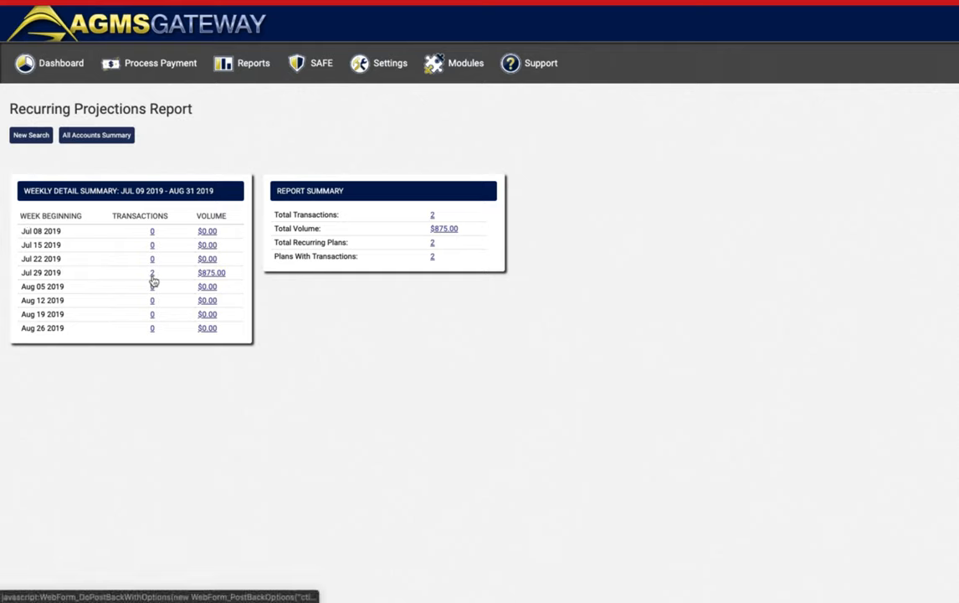
Open the Jul 29 2019 week's detail view from its transaction count of 2.
{"action": "left_click_drag", "start_coordinate": [23, 272], "coordinate": [142, 283]}
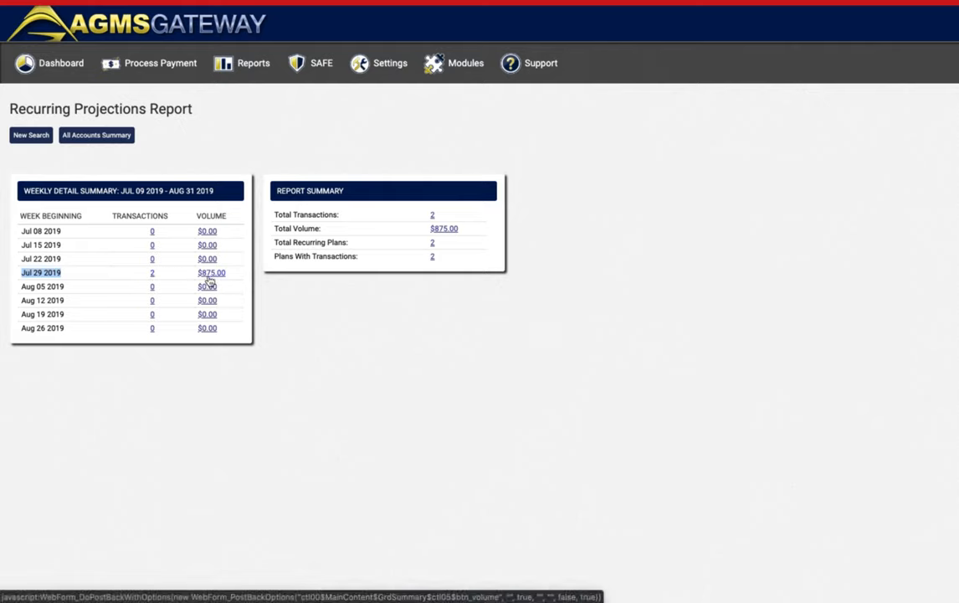
{"action": "left_click", "coordinate": [153, 276]}
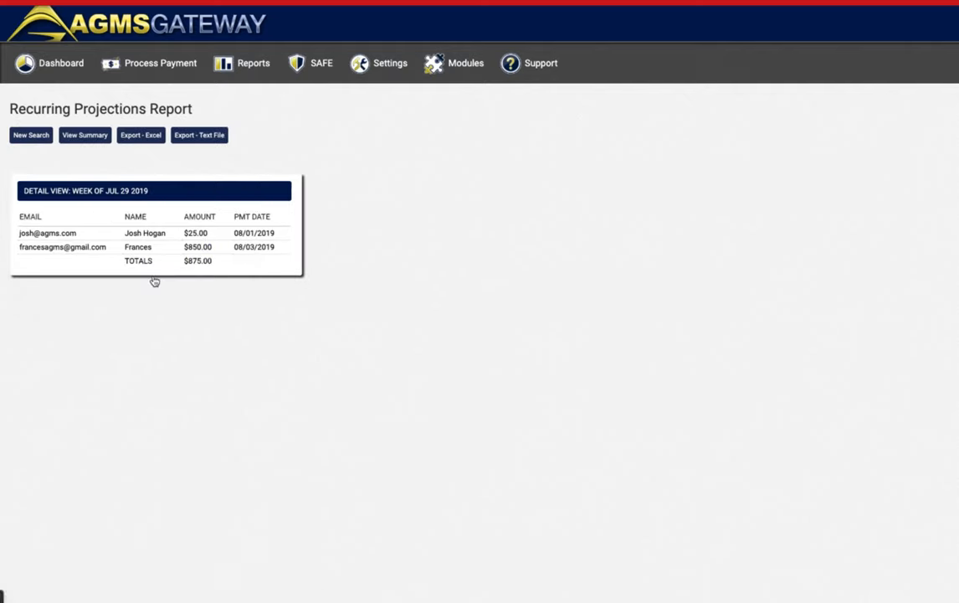
{"action": "left_click_drag", "start_coordinate": [20, 234], "coordinate": [166, 236]}
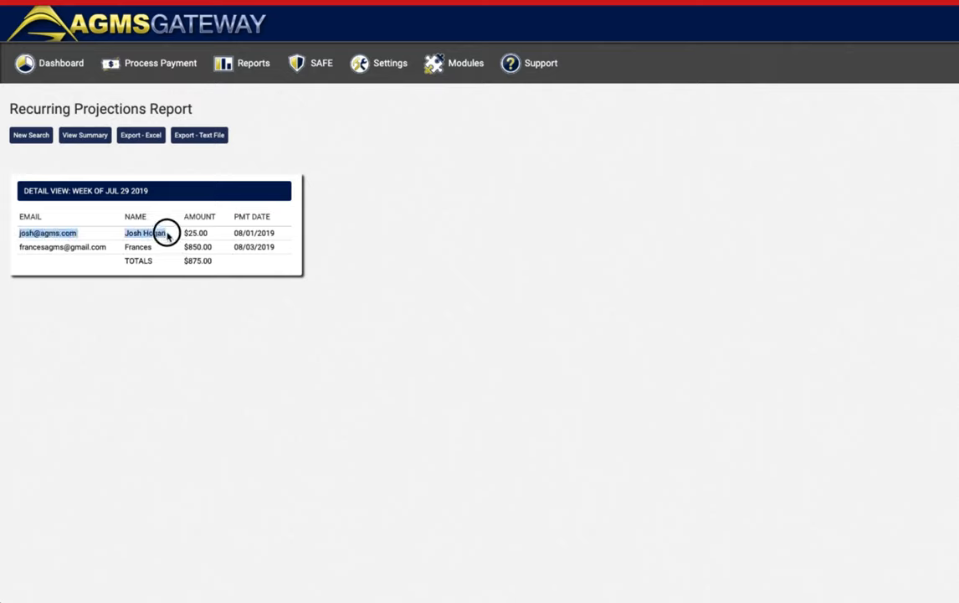
Highlight the $25.00 and $850.00 amounts, the week heading, and the 08/01 and 08/03/2019 due dates.
{"action": "double_click", "coordinate": [200, 233]}
{"action": "left_click_drag", "start_coordinate": [185, 247], "coordinate": [271, 242]}
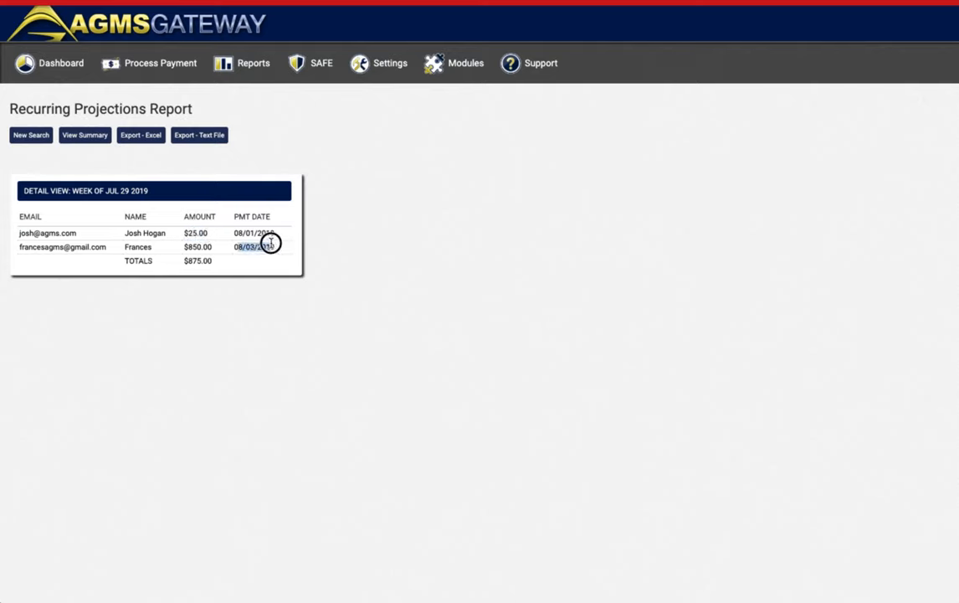
{"action": "left_click", "coordinate": [76, 191]}
{"action": "left_click_drag", "start_coordinate": [76, 190], "coordinate": [150, 188]}
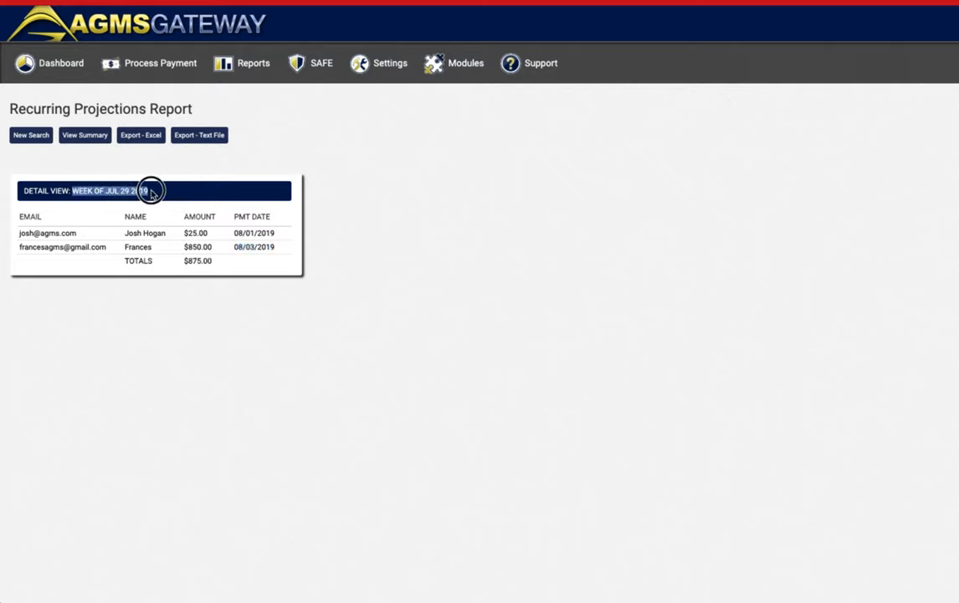
{"action": "left_click", "coordinate": [237, 232]}
{"action": "left_click_drag", "start_coordinate": [237, 230], "coordinate": [277, 244]}
{"action": "left_click", "coordinate": [300, 248]}
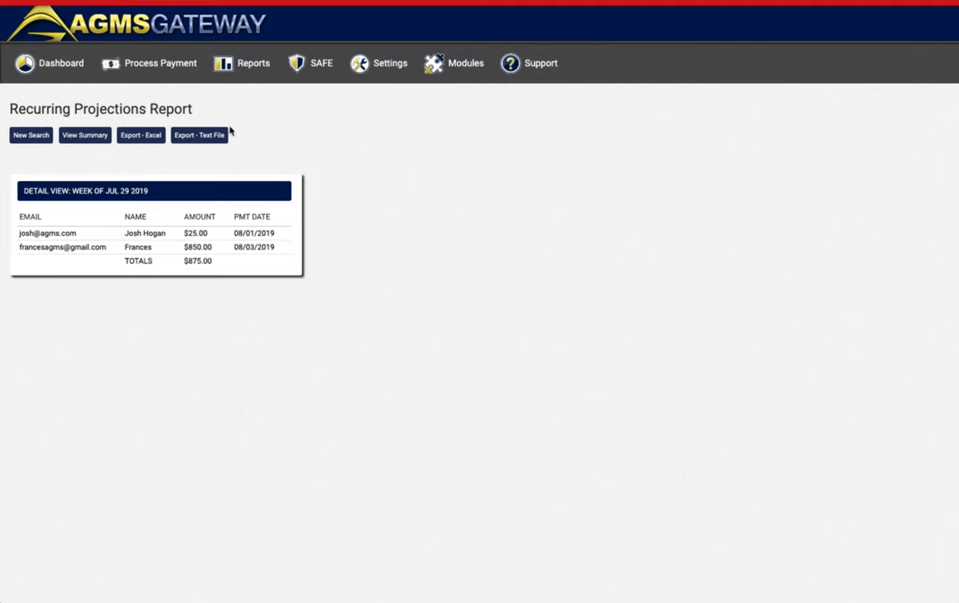
{"action": "mouse_move", "coordinate": [149, 64]}
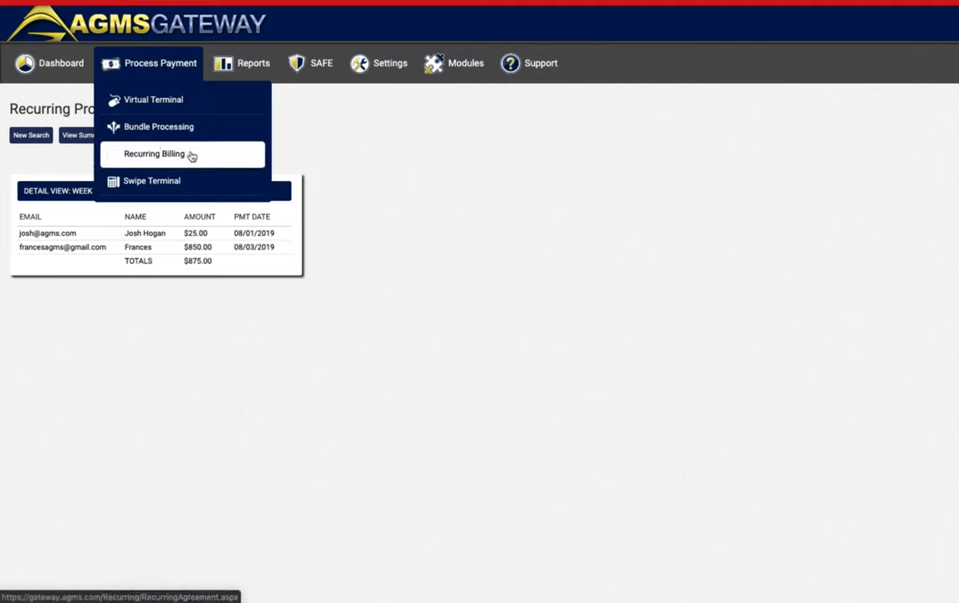
Go to Recurring Billing and search for the active plans.
{"action": "left_click", "coordinate": [193, 156]}
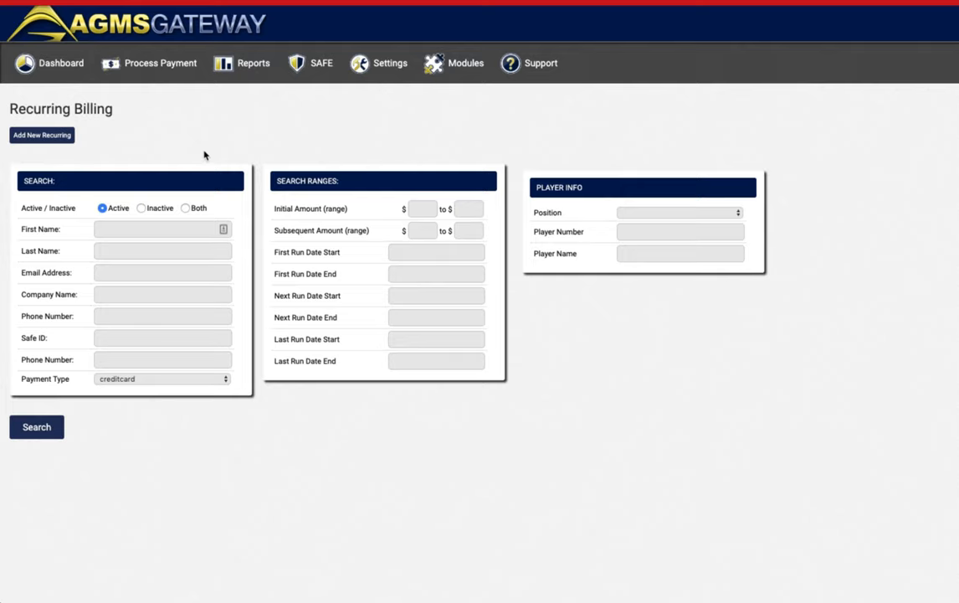
{"action": "left_click", "coordinate": [38, 430]}
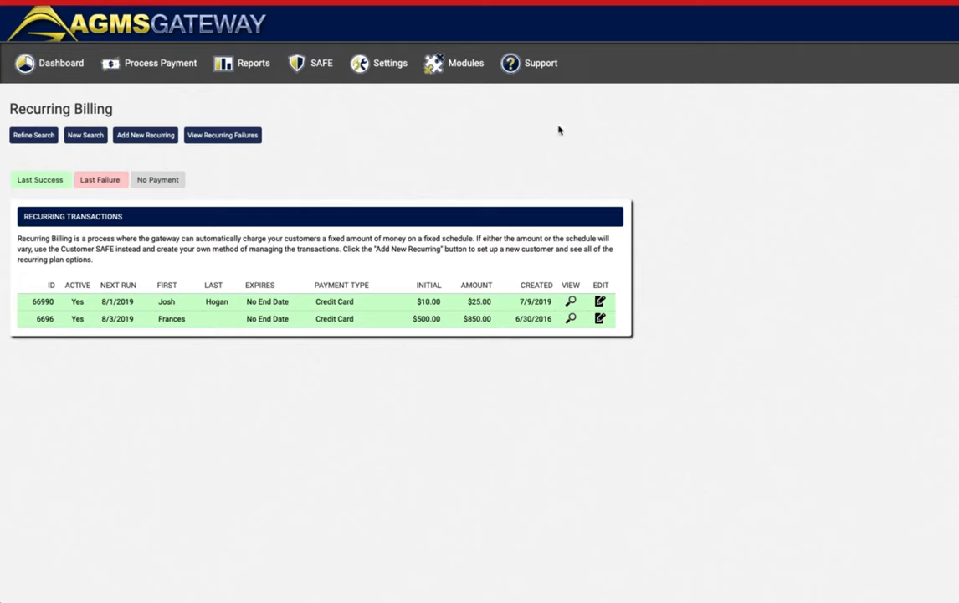
Open the Support page and highlight the Request for Support heading and support phone number.
{"action": "left_click", "coordinate": [524, 65]}
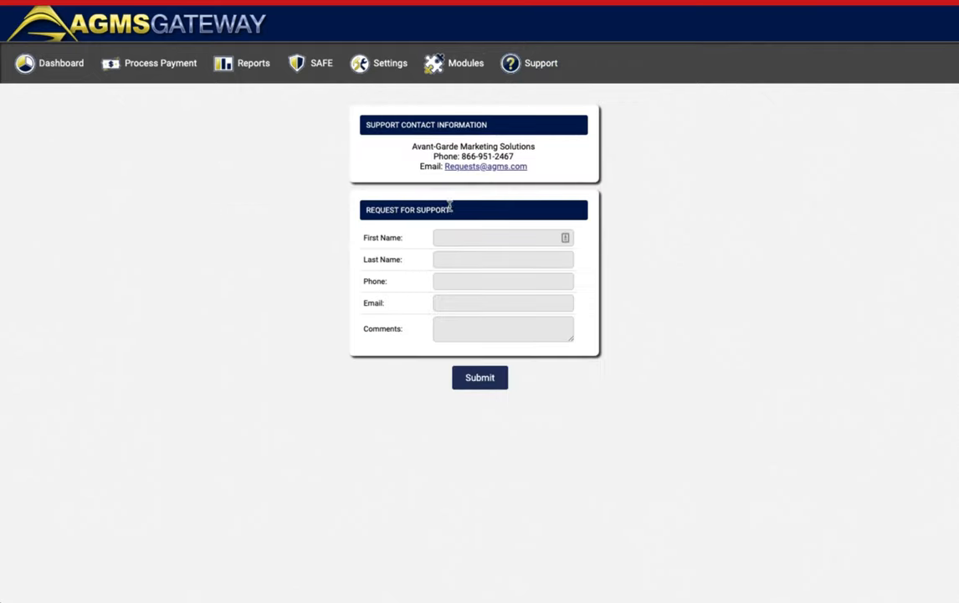
{"action": "left_click_drag", "start_coordinate": [452, 210], "coordinate": [368, 209]}
{"action": "left_click_drag", "start_coordinate": [460, 156], "coordinate": [548, 161]}
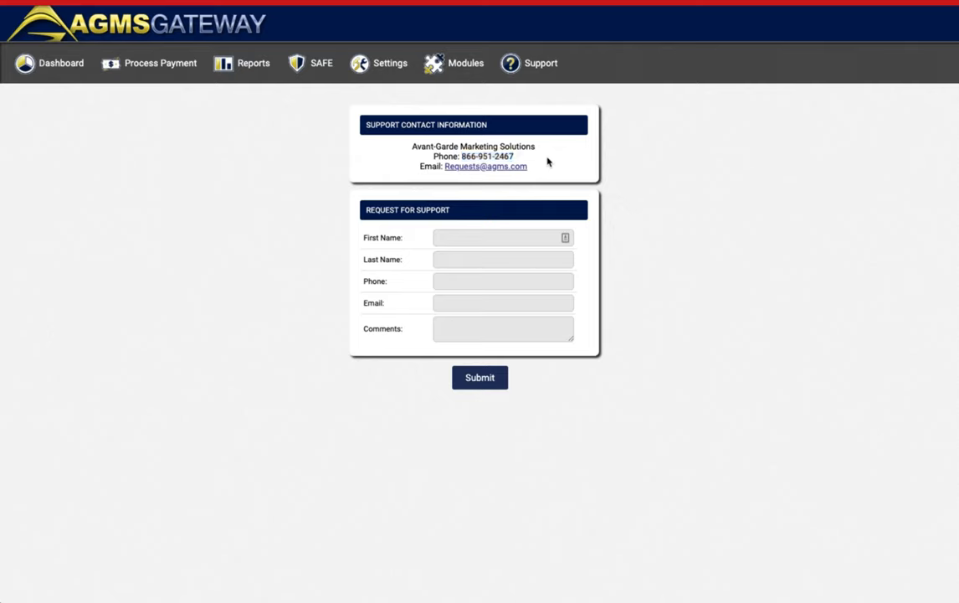